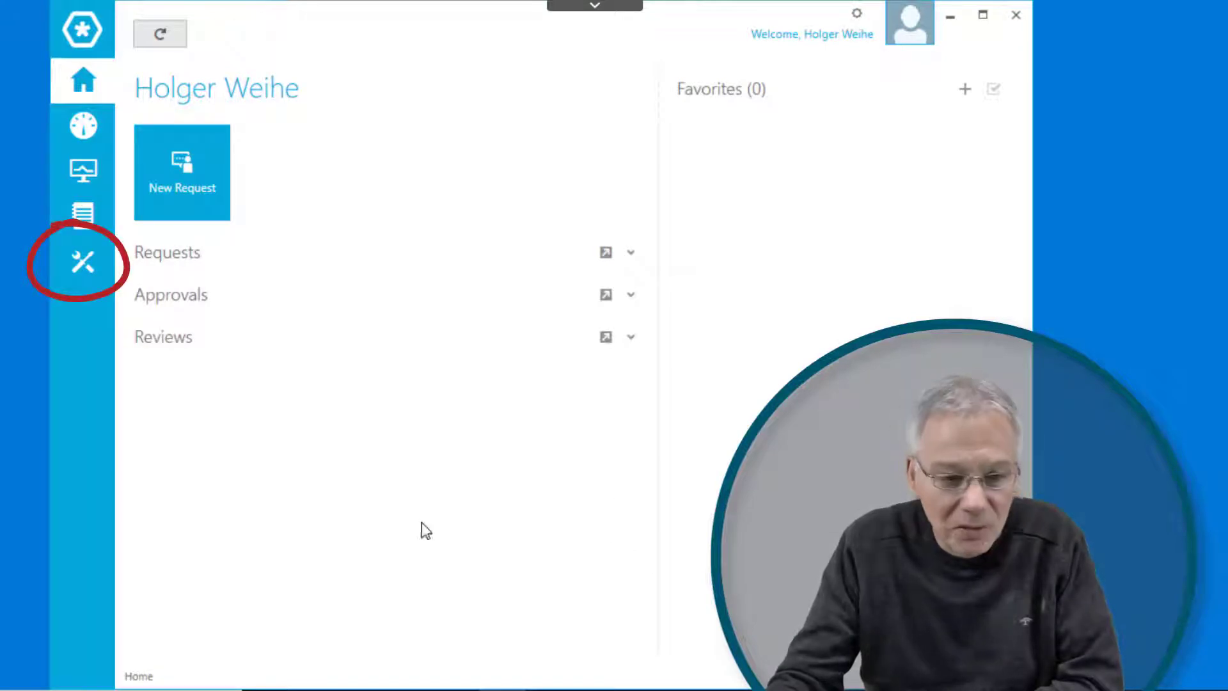
# Step: Go to Toolbox > Discovery, widen the window, and show the empty Asset Discovery job list
pyautogui.click(94, 276)
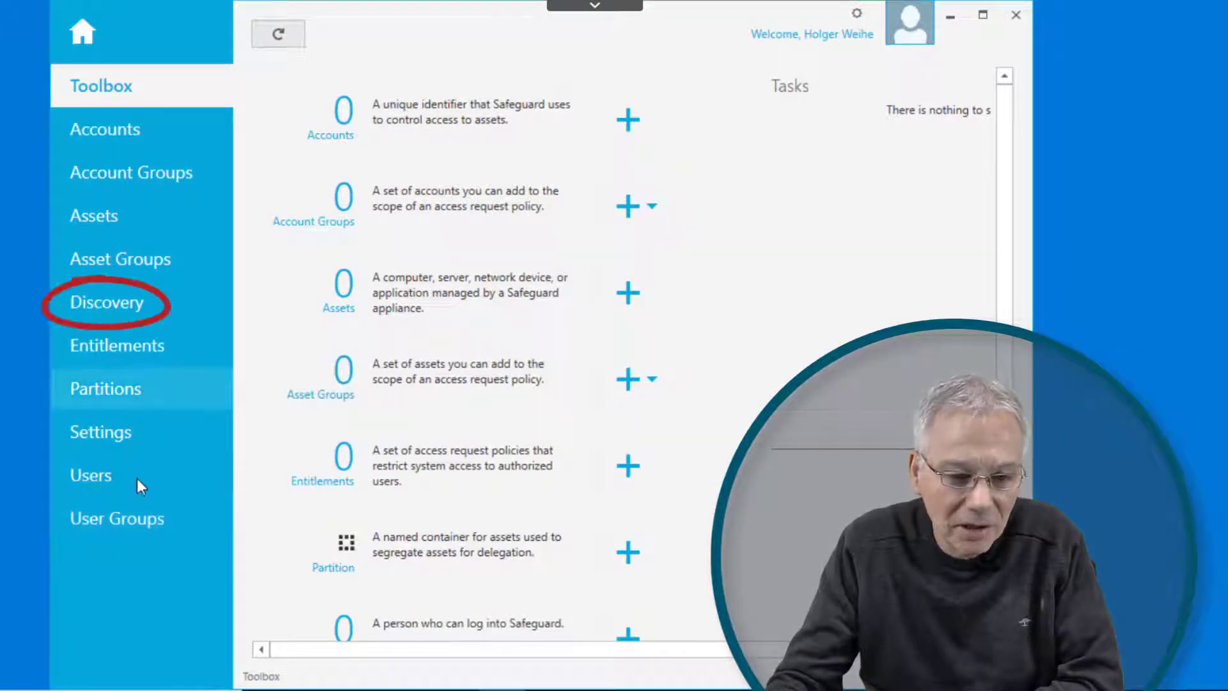
pyautogui.click(117, 305)
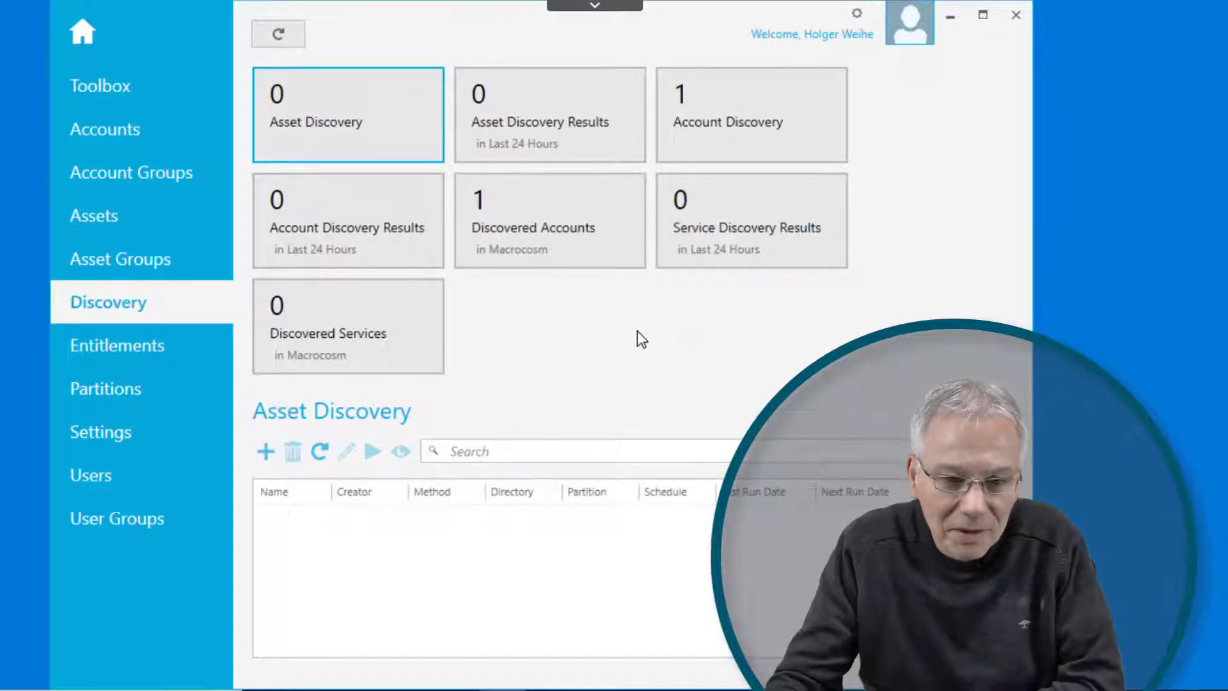
pyautogui.moveTo(1032, 347); pyautogui.dragTo(1224, 346)
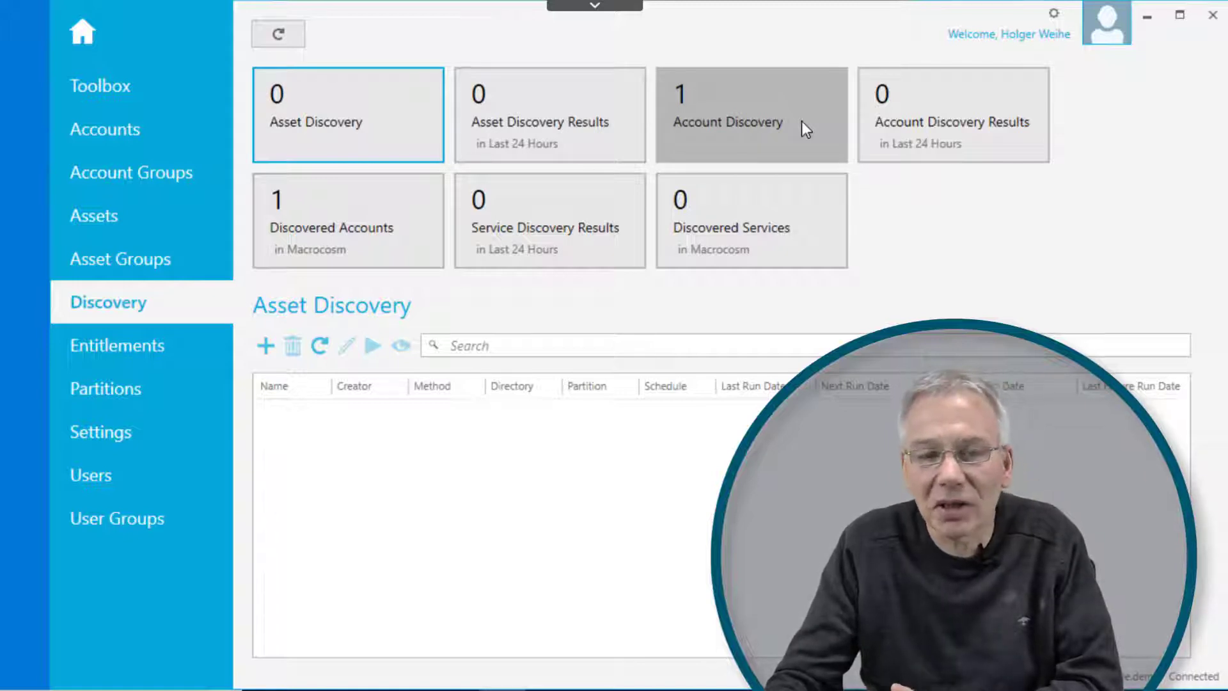
pyautogui.click(359, 138)
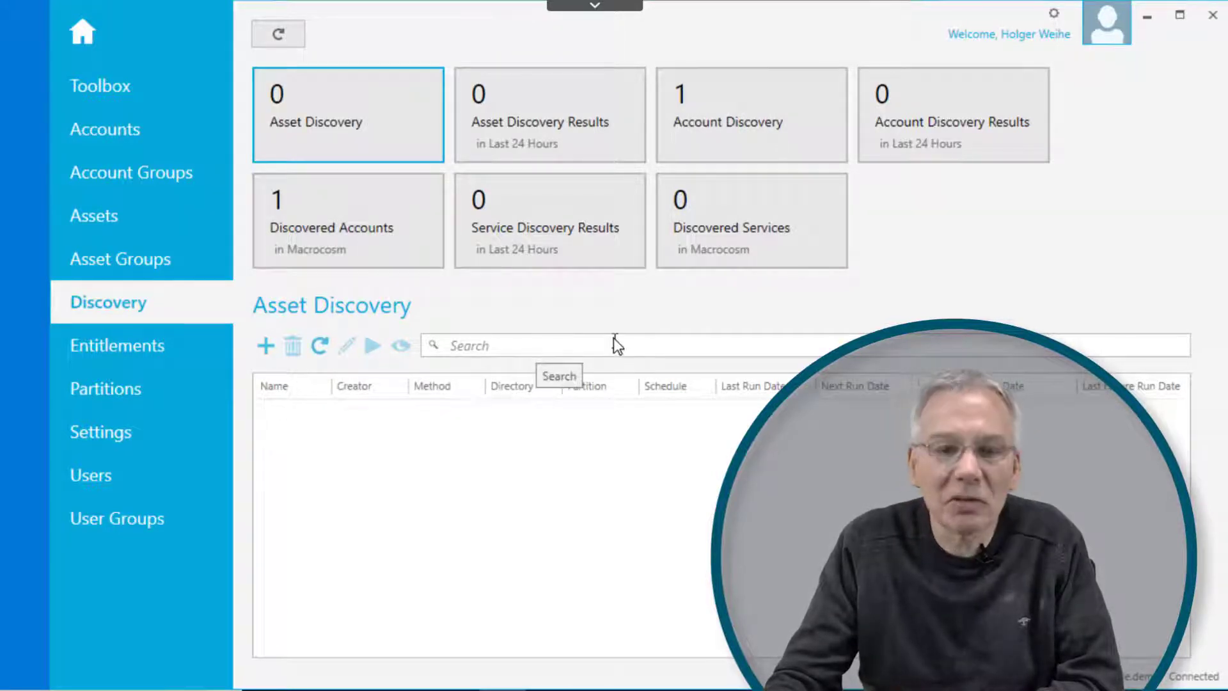
# Step: Create a new asset discovery job named 'my asset discovery' using the Network Scan method
pyautogui.click(264, 348)
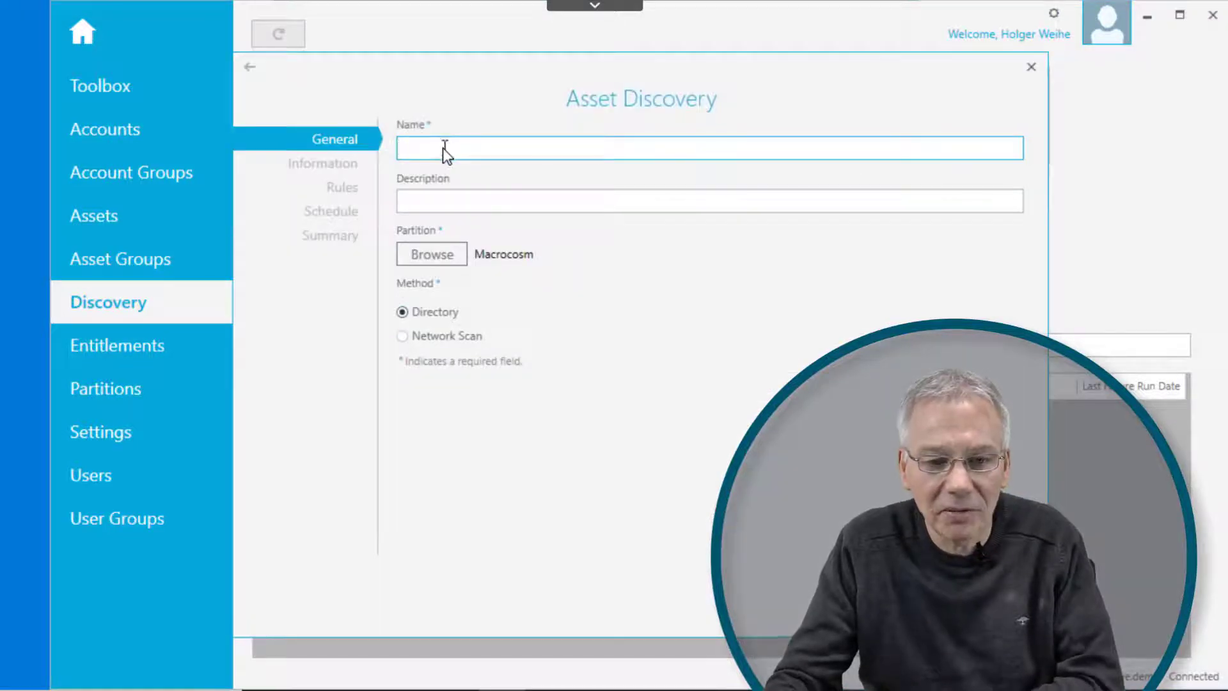
pyautogui.click(442, 147)
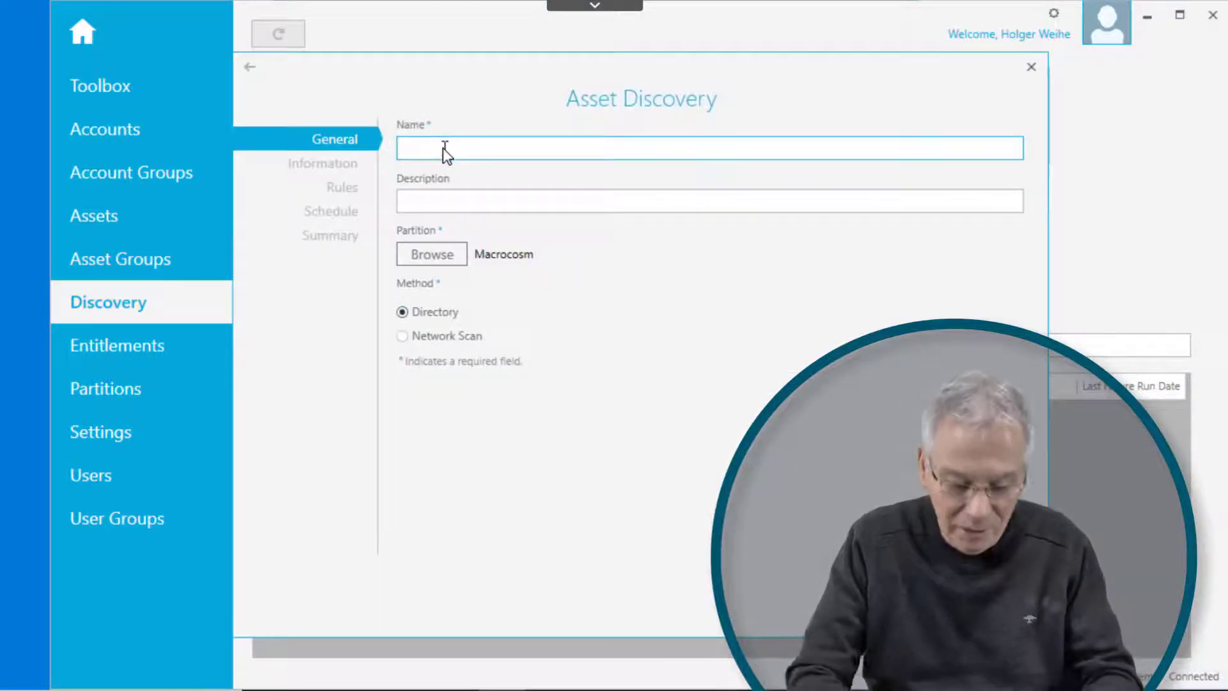
pyautogui.write('my asset discovery')
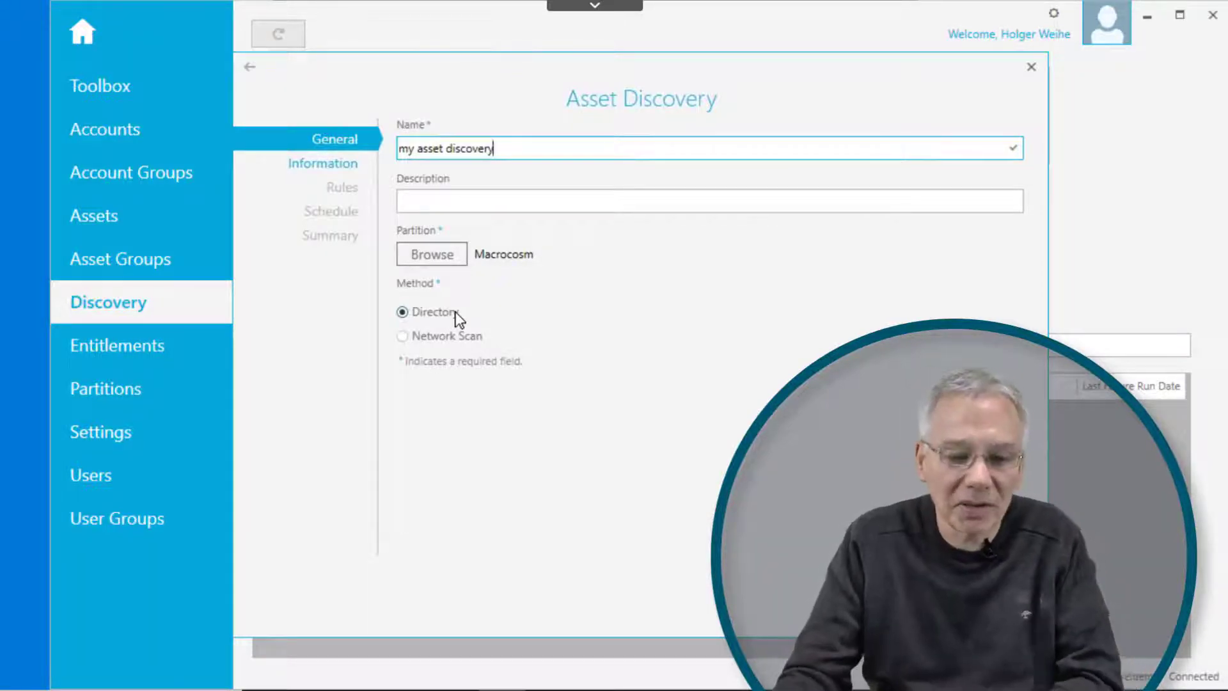
pyautogui.click(441, 339)
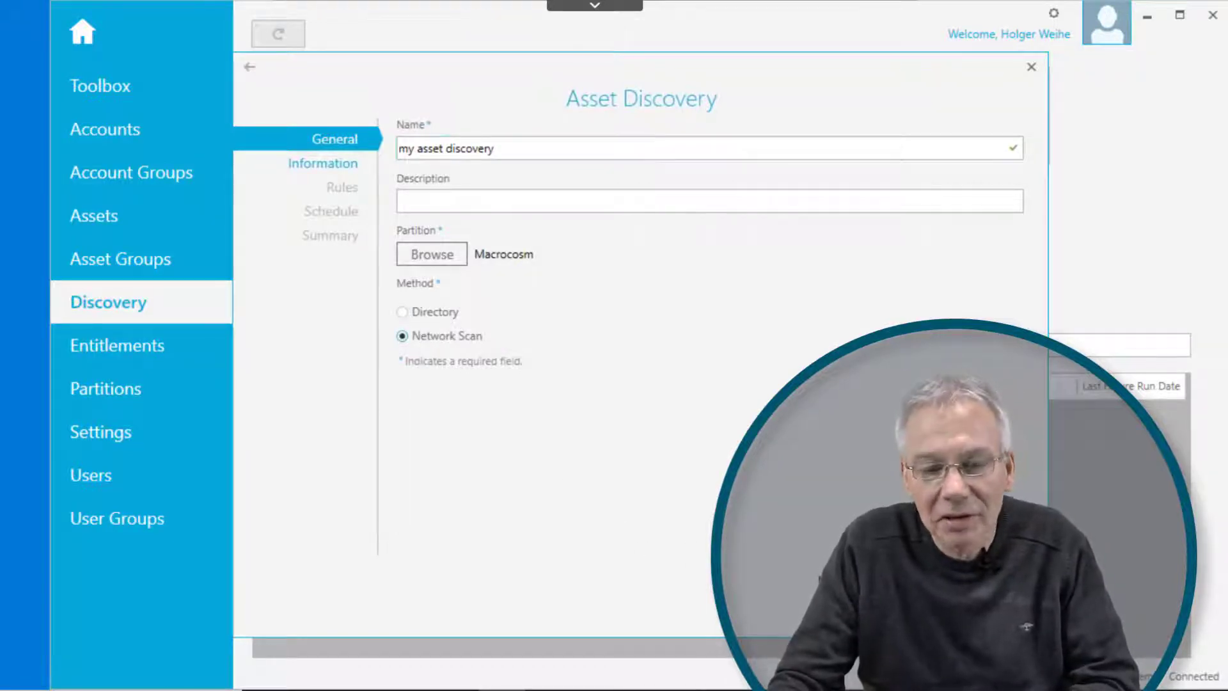
pyautogui.click(746, 521)
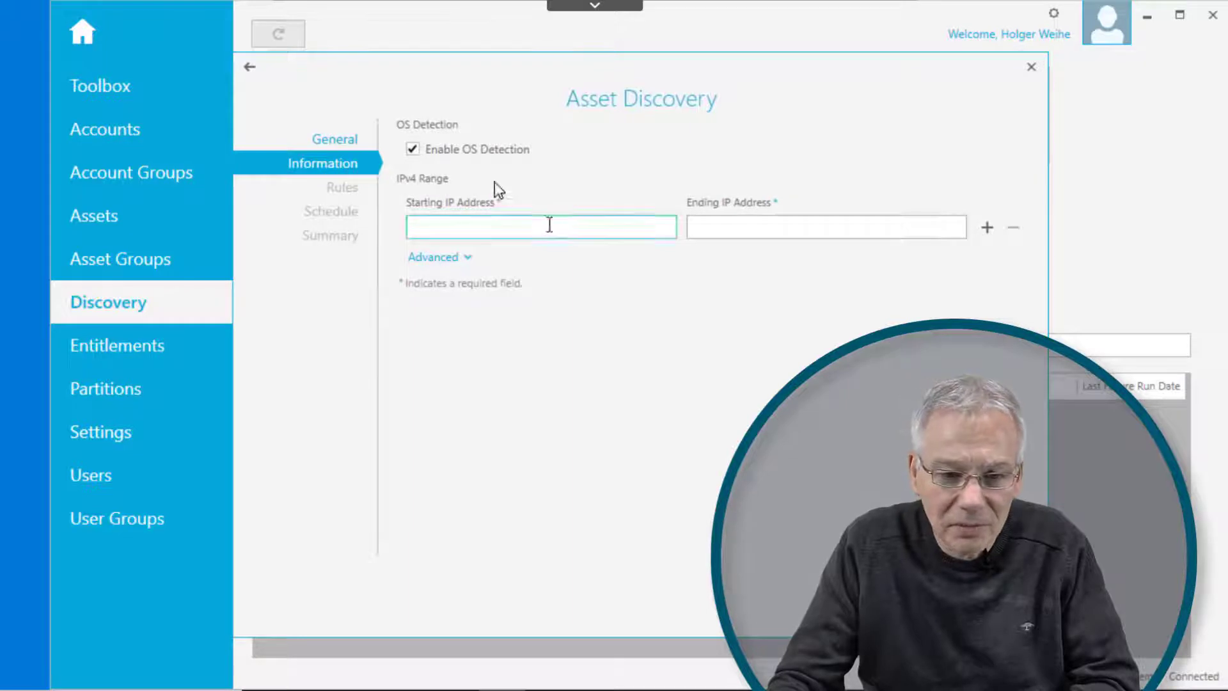
# Step: Set the scan range from 10.0.0.1 to 10.1.0.254 and continue to Rules
pyautogui.click(448, 228)
pyautogui.write('10.0.0.')
pyautogui.write('1')
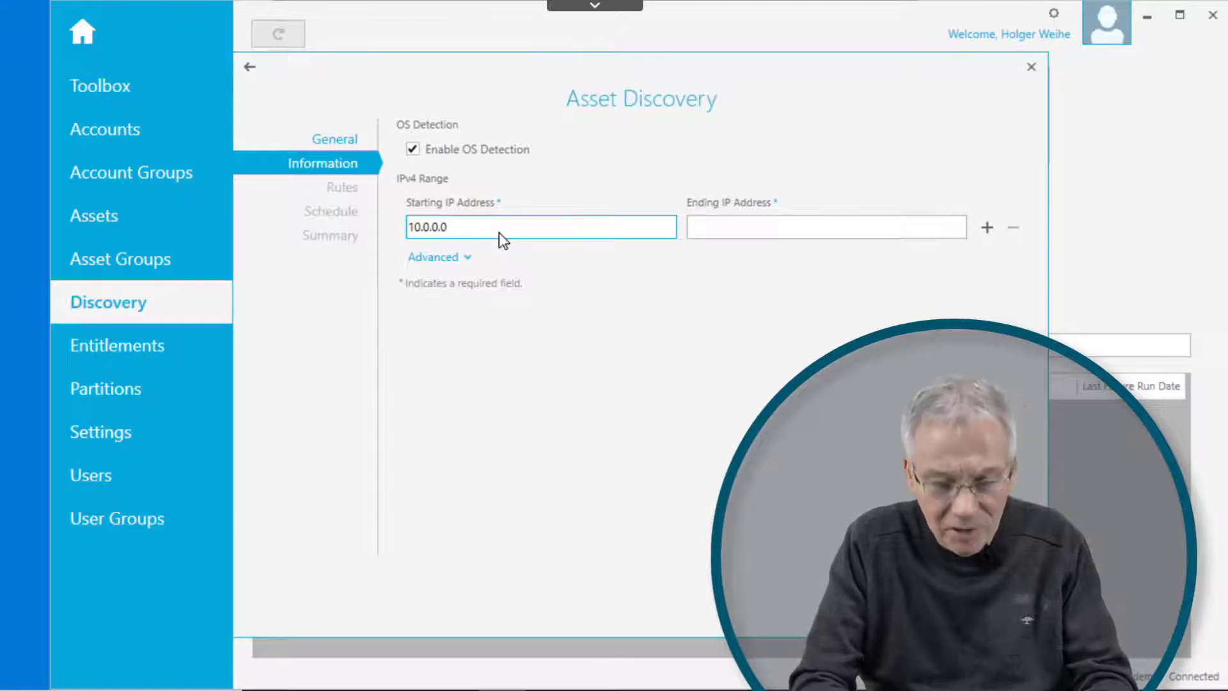
pyautogui.click(710, 228)
pyautogui.write('10.1.0.254')
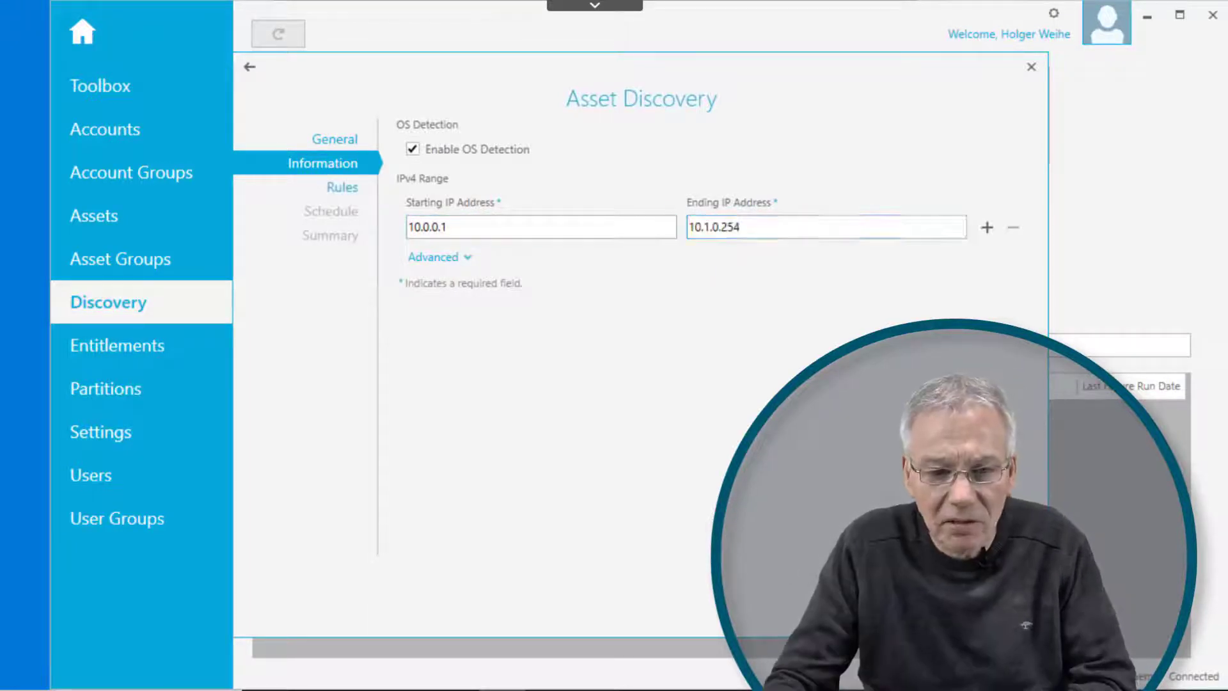
pyautogui.press('Return')
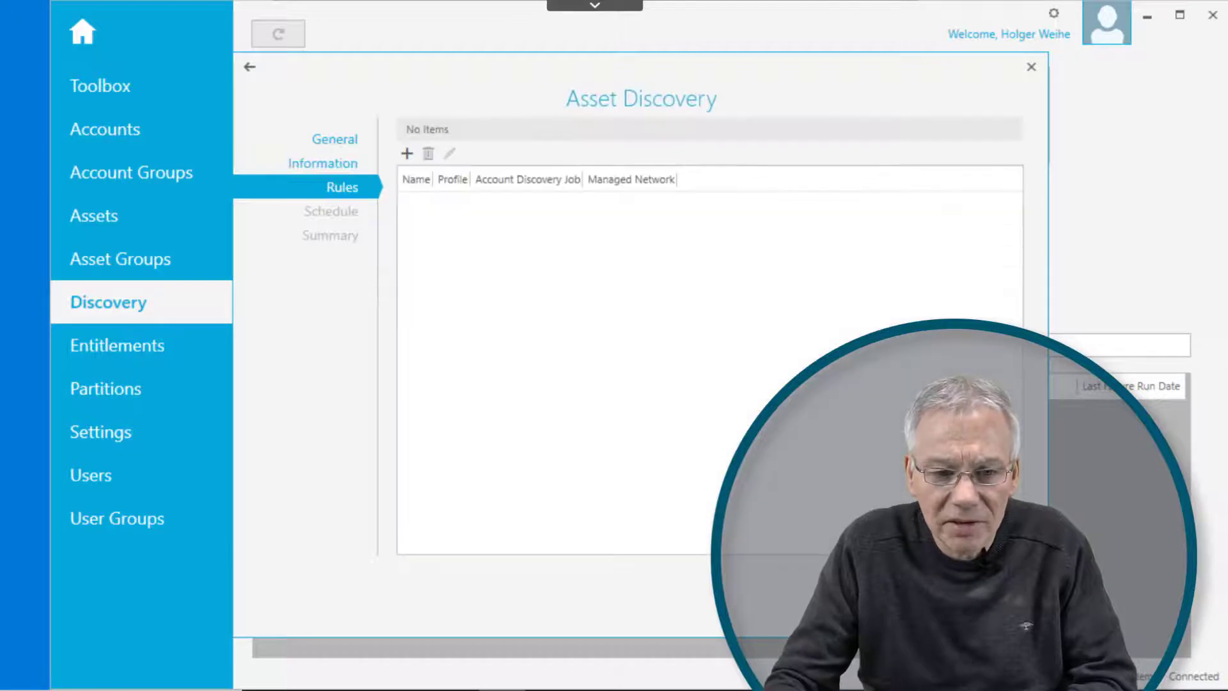
# Step: Add a discovery rule named 'find all' with a Find All condition and save it
pyautogui.click(407, 155)
pyautogui.click(433, 156)
pyautogui.write('finad all')
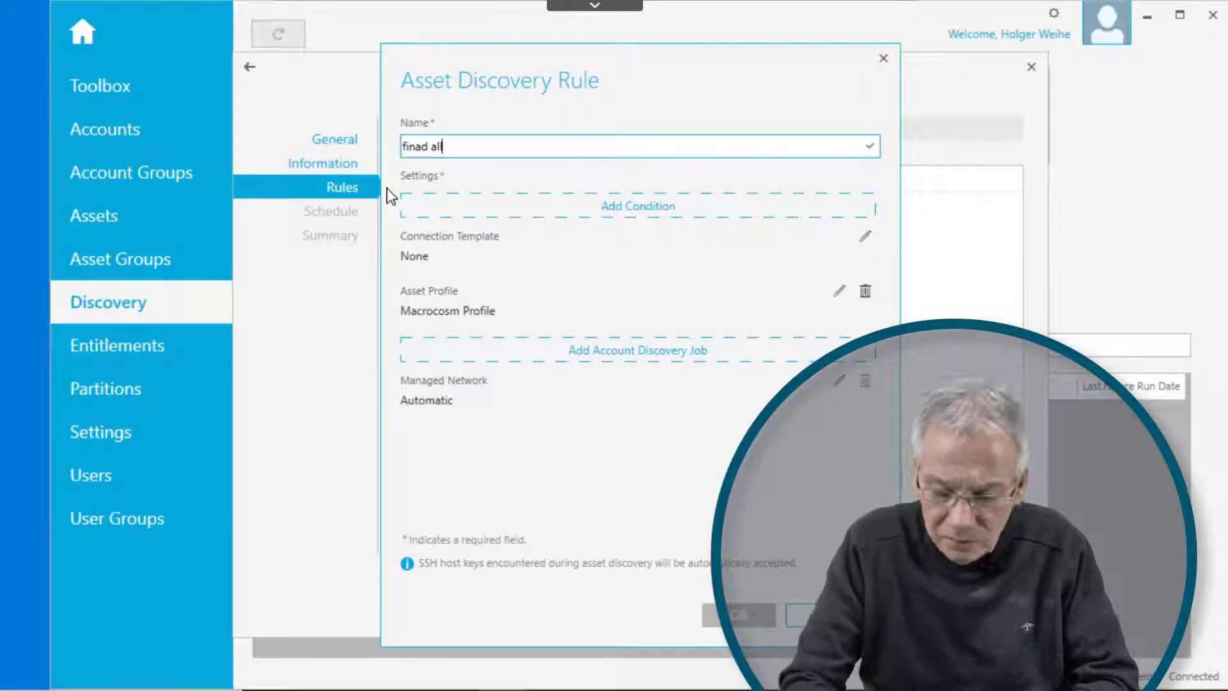
pyautogui.press('BackSpace')
pyautogui.press('BackSpace')
pyautogui.press('BackSpace')
pyautogui.press('BackSpace')
pyautogui.press('BackSpace')
pyautogui.press('BackSpace')
pyautogui.write('d all')
pyautogui.click(608, 208)
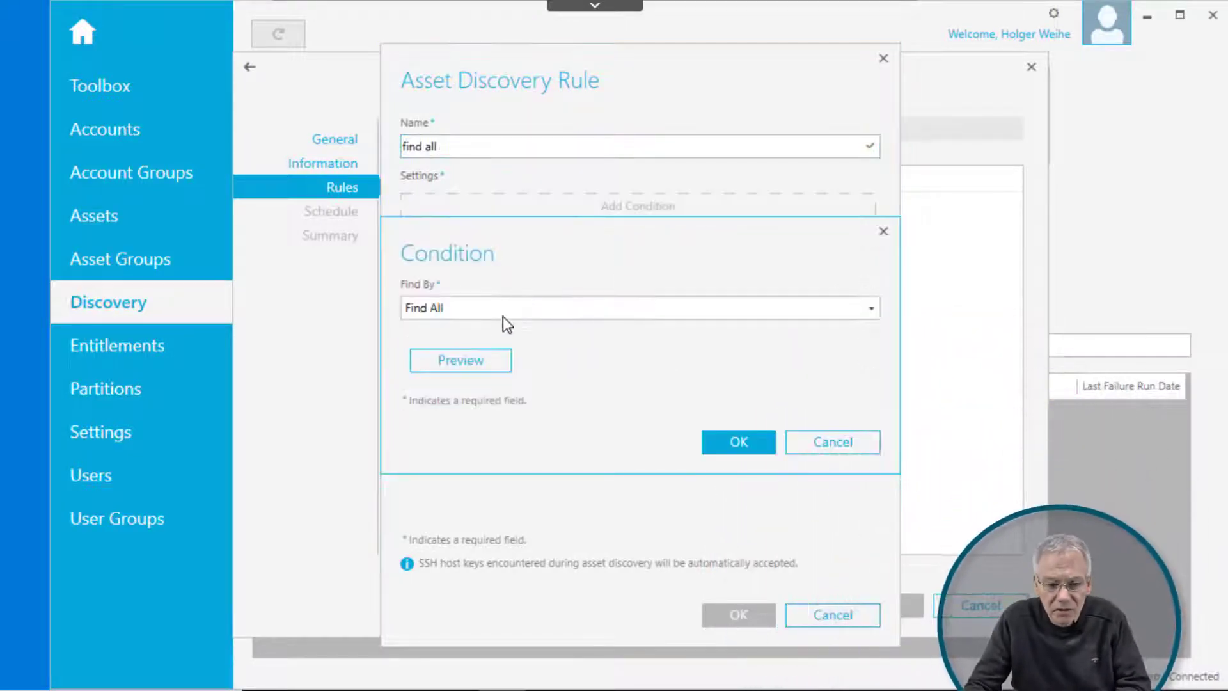
pyautogui.click(454, 361)
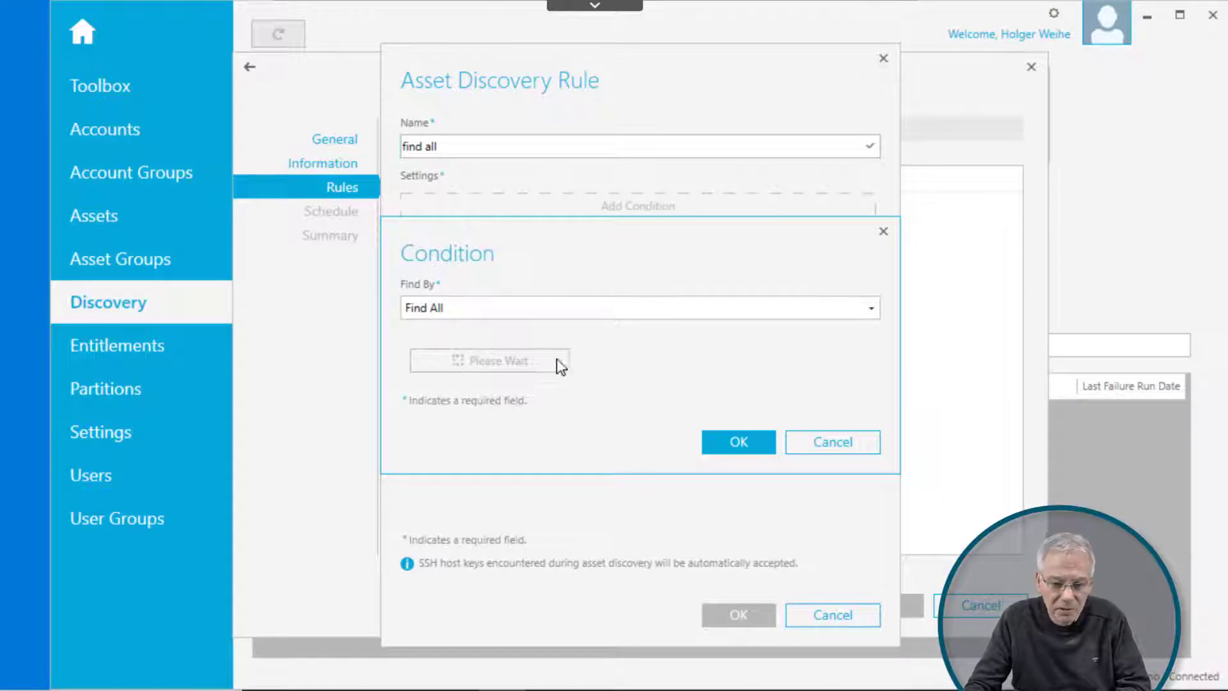
pyautogui.click(811, 447)
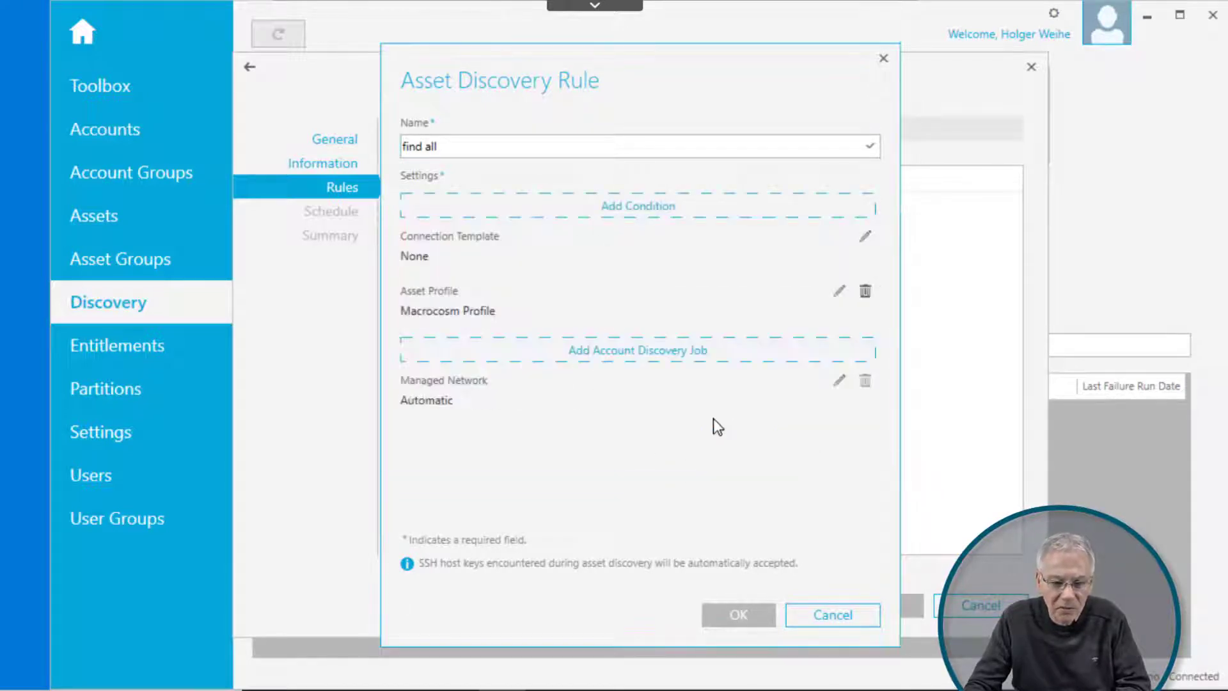
pyautogui.click(618, 205)
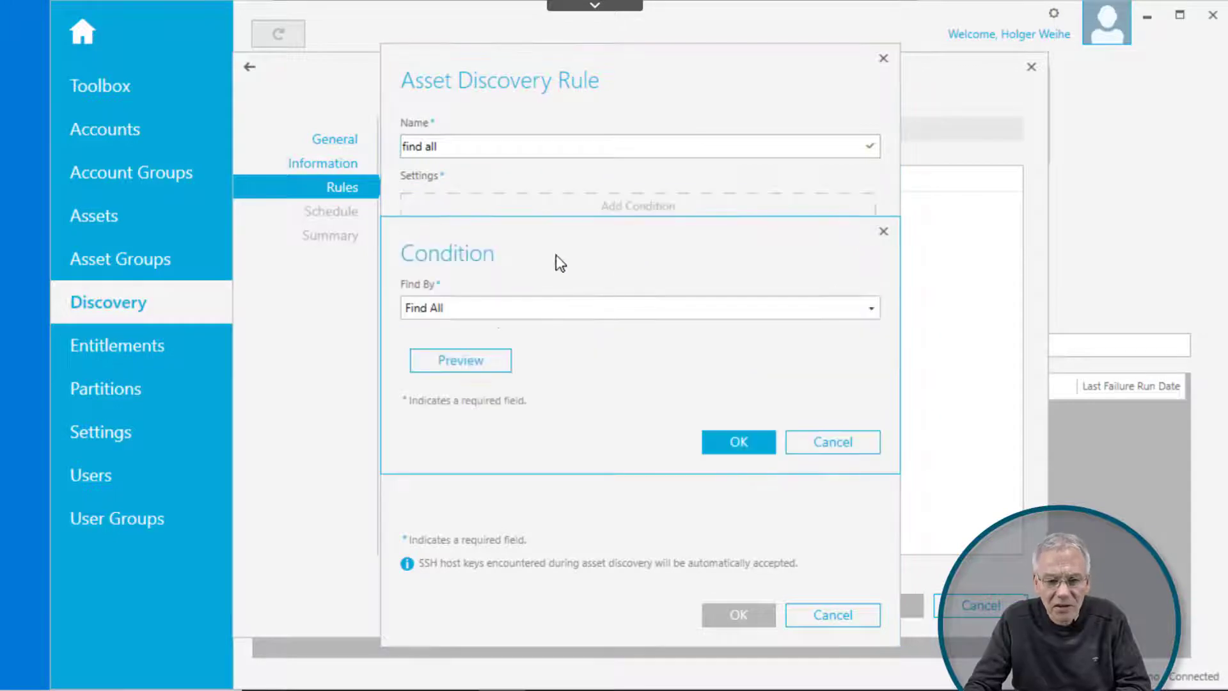
pyautogui.click(733, 437)
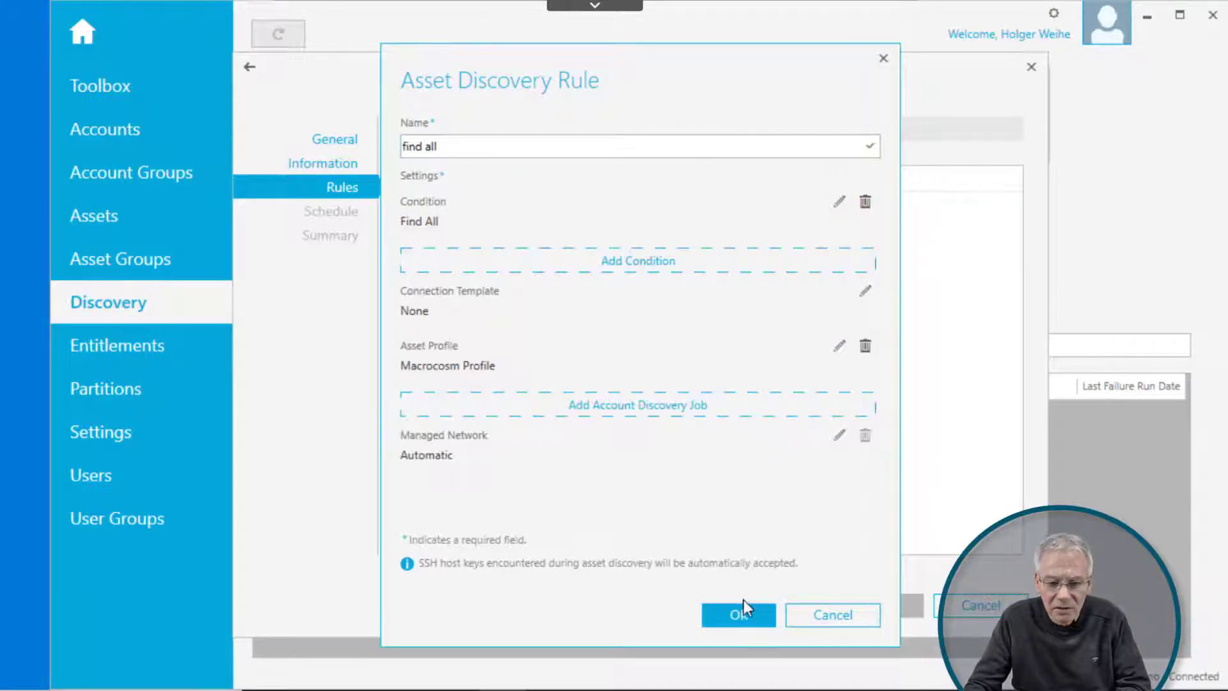
pyautogui.click(743, 599)
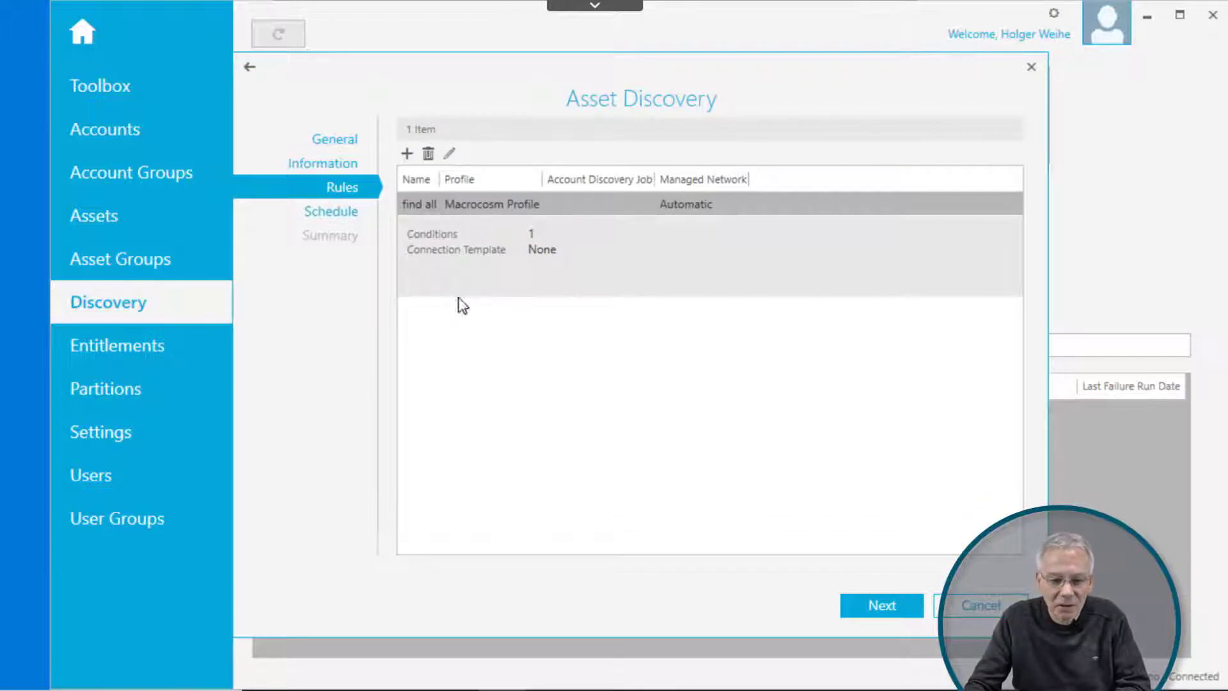
# Step: Schedule the job to run every 1 day starting at 4:00 AM, then save it
pyautogui.click(880, 617)
pyautogui.click(318, 212)
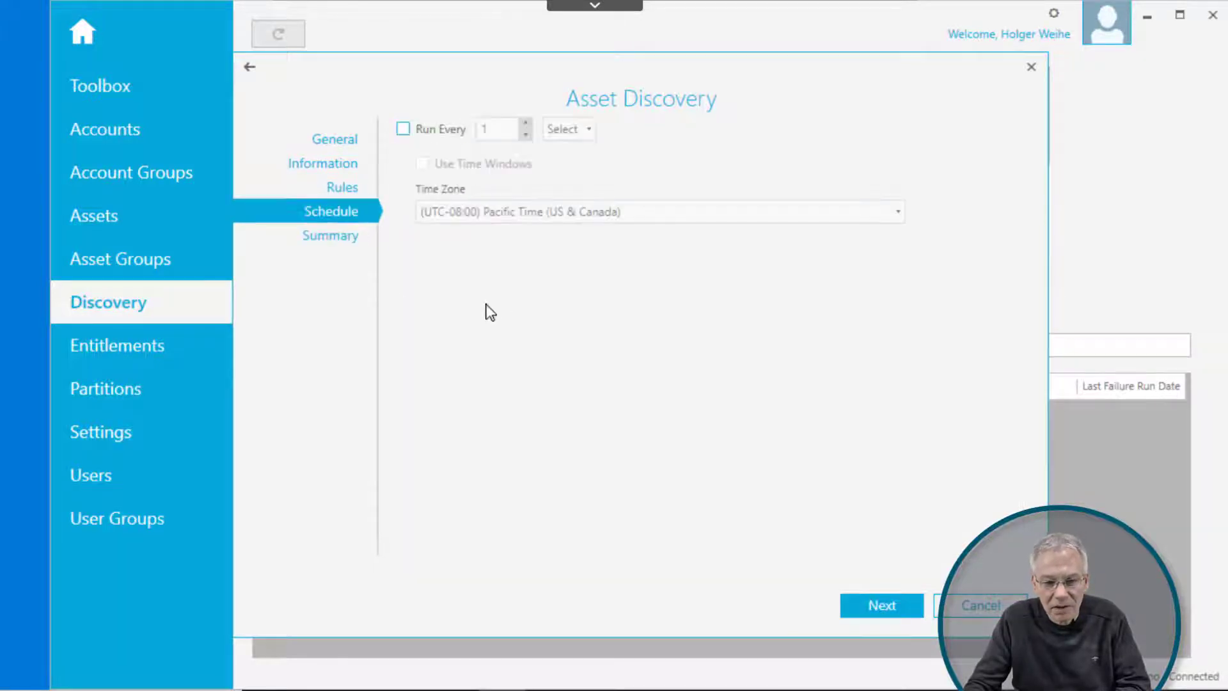
pyautogui.click(403, 129)
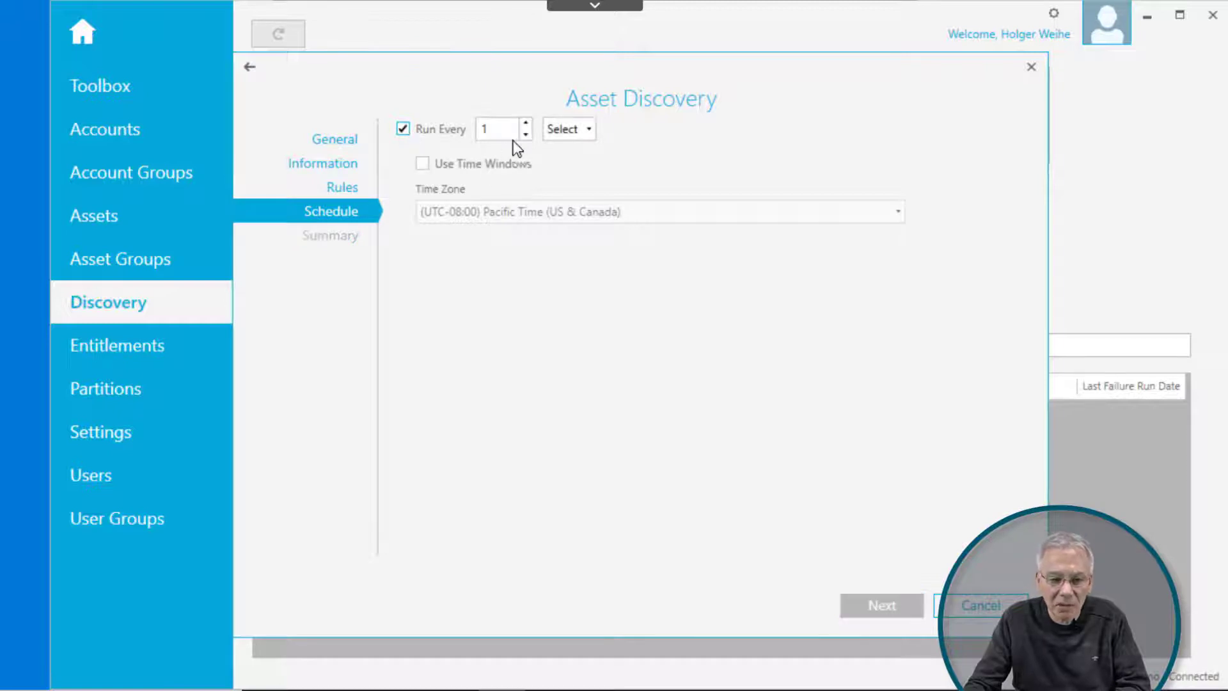
pyautogui.click(576, 129)
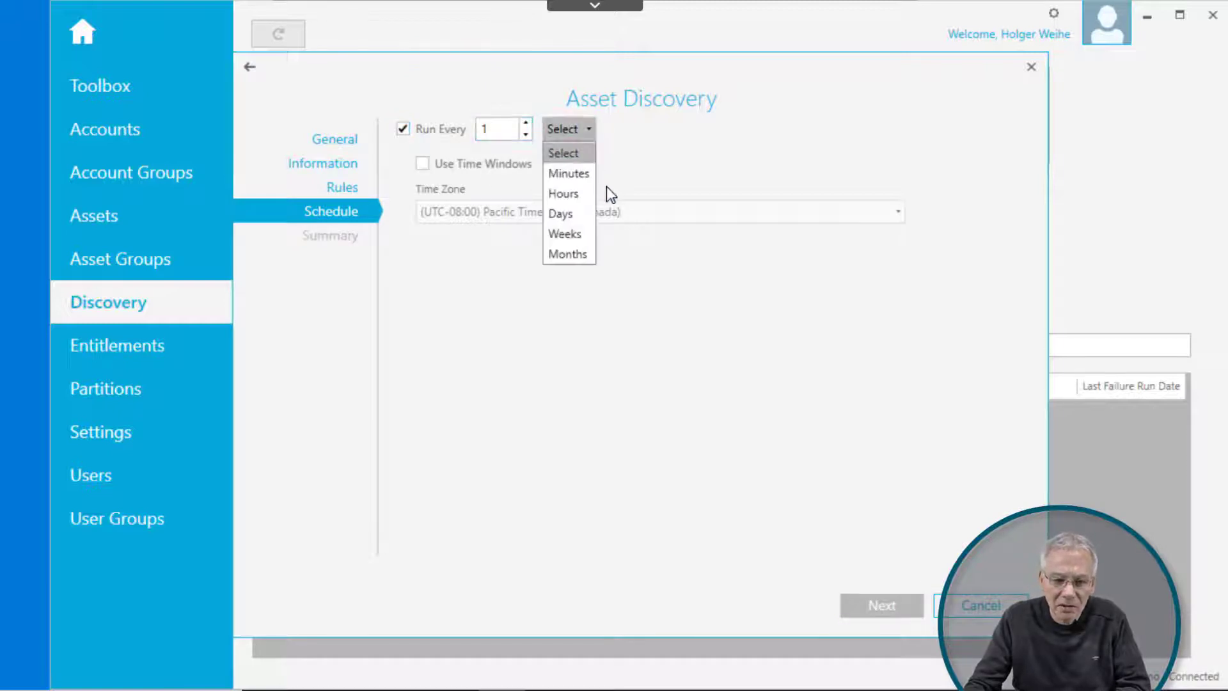
pyautogui.click(574, 217)
pyautogui.click(820, 129)
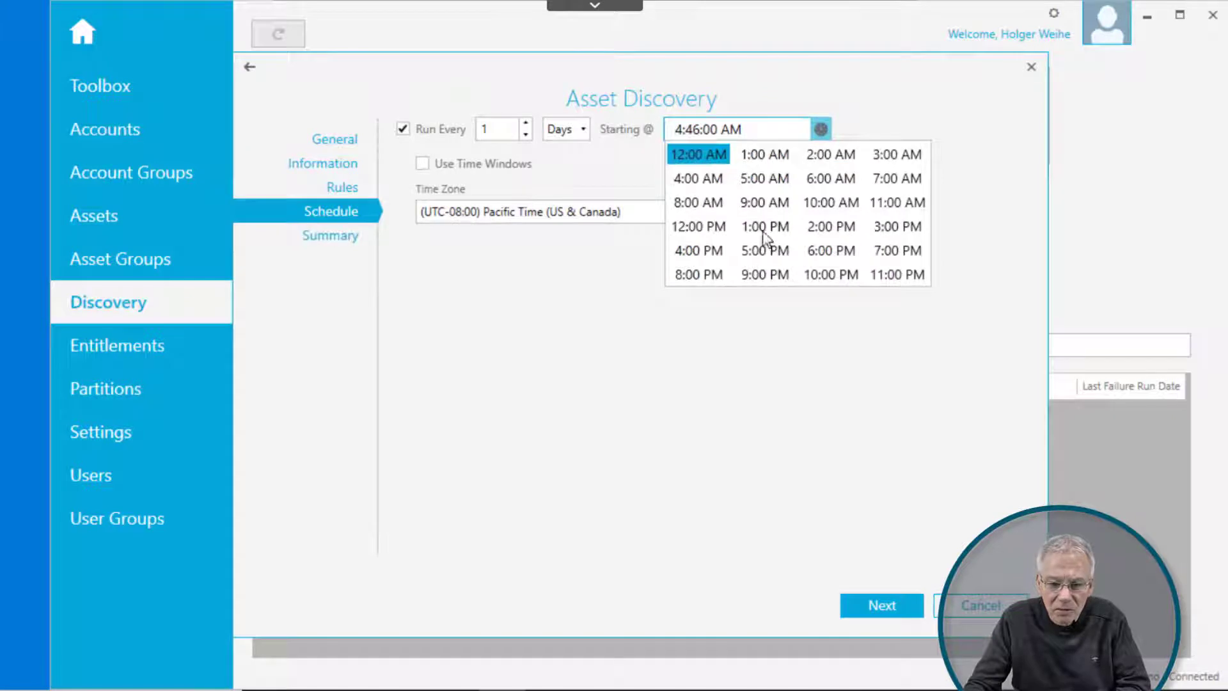
pyautogui.click(697, 183)
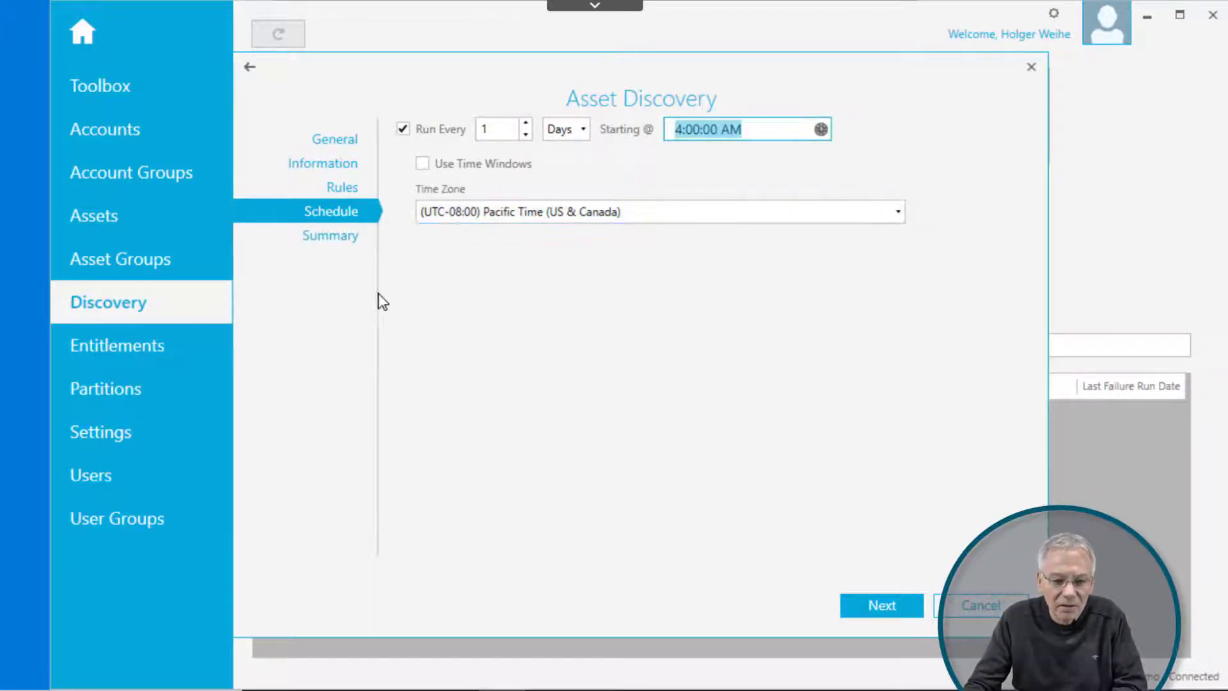
pyautogui.click(871, 595)
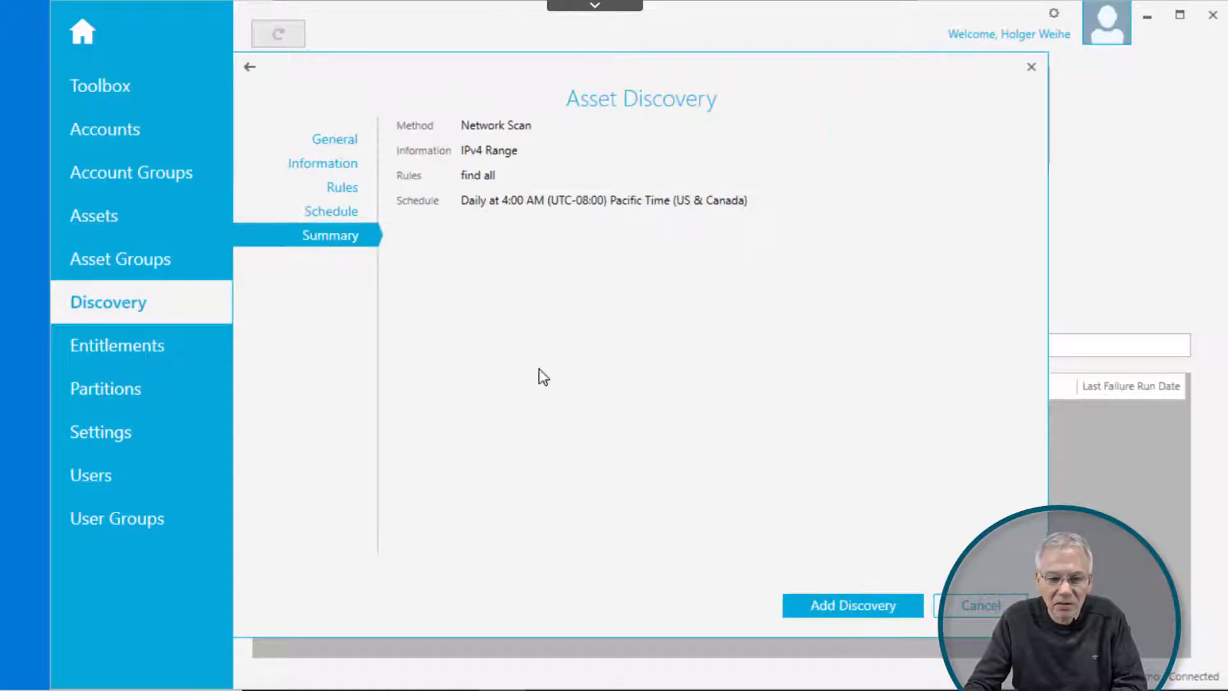
pyautogui.click(838, 605)
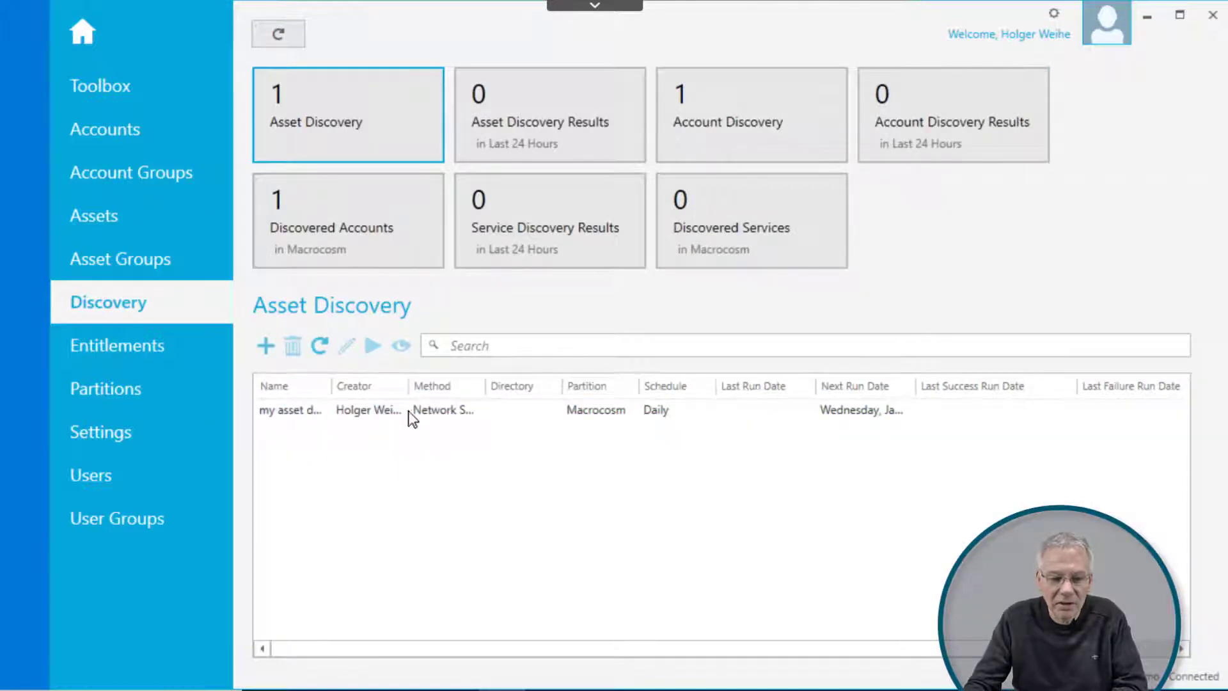
# Step: Select the 'my asset discovery' job and run it now
pyautogui.click(302, 410)
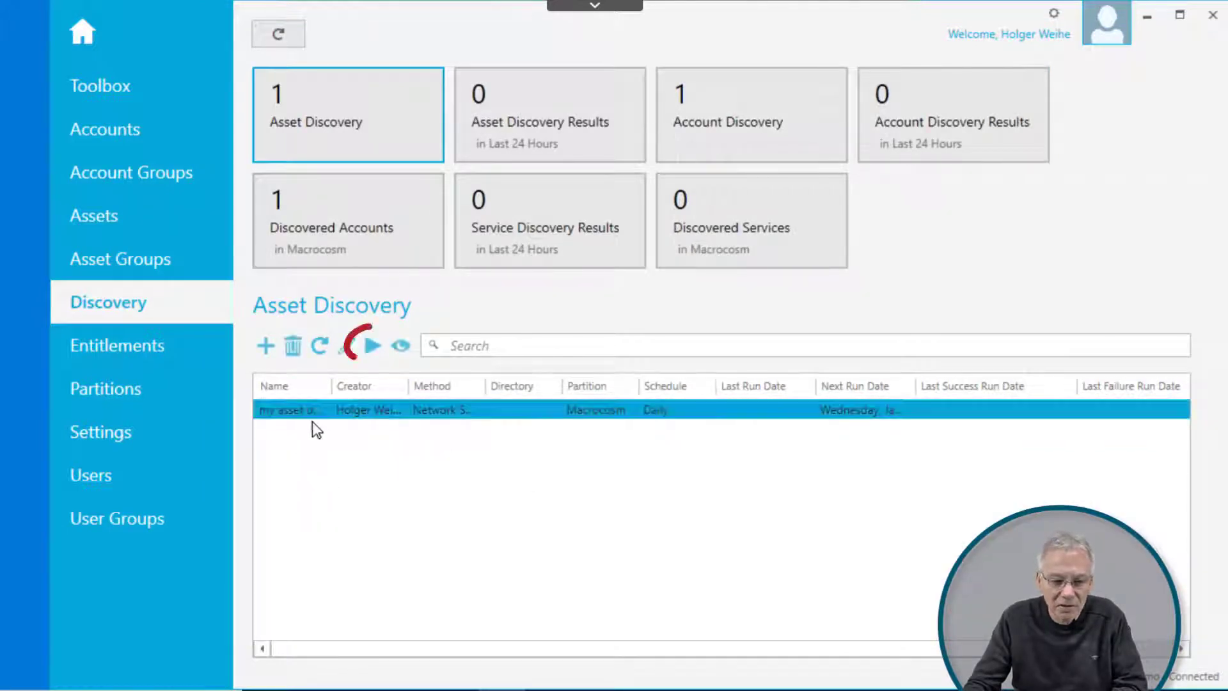
pyautogui.click(373, 346)
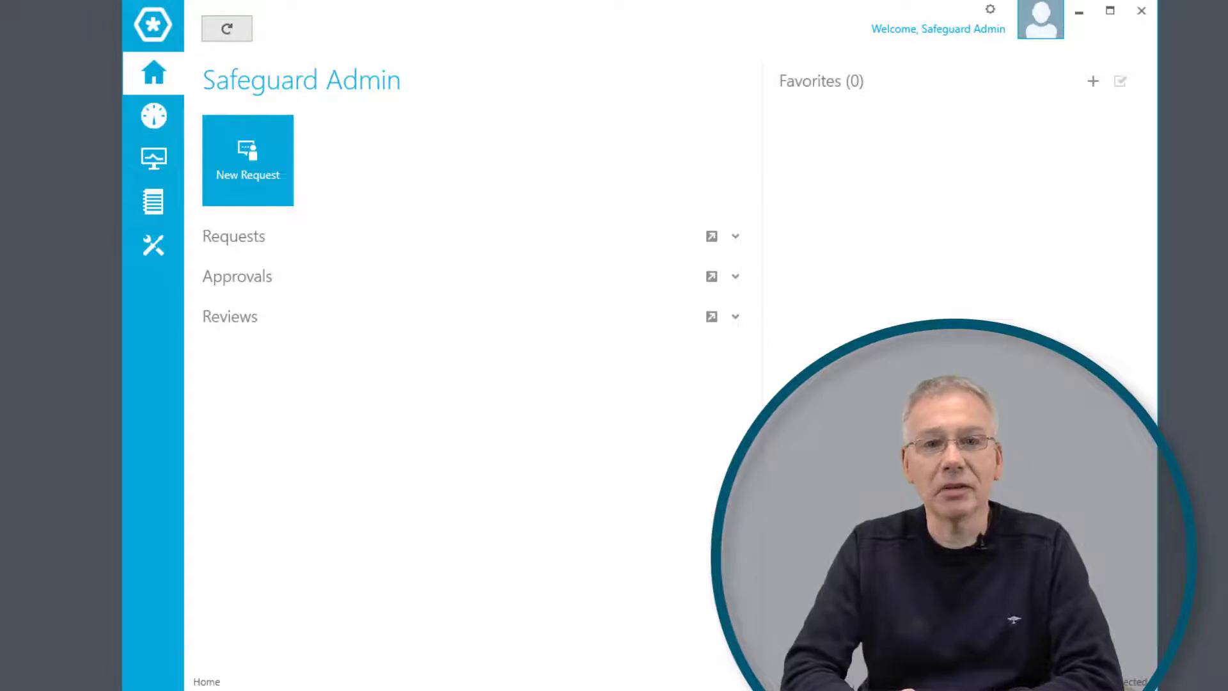
# Step: Go to Toolbox > Discovery and show the Account Discovery jobs list
pyautogui.click(153, 244)
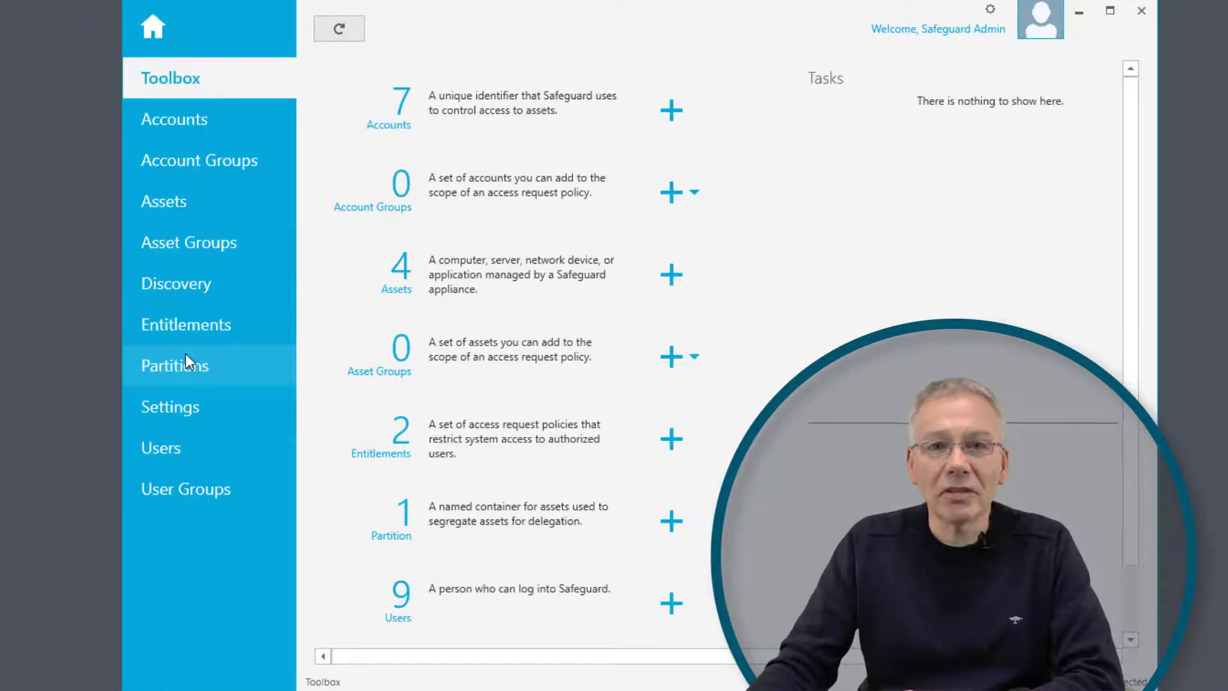
pyautogui.click(177, 286)
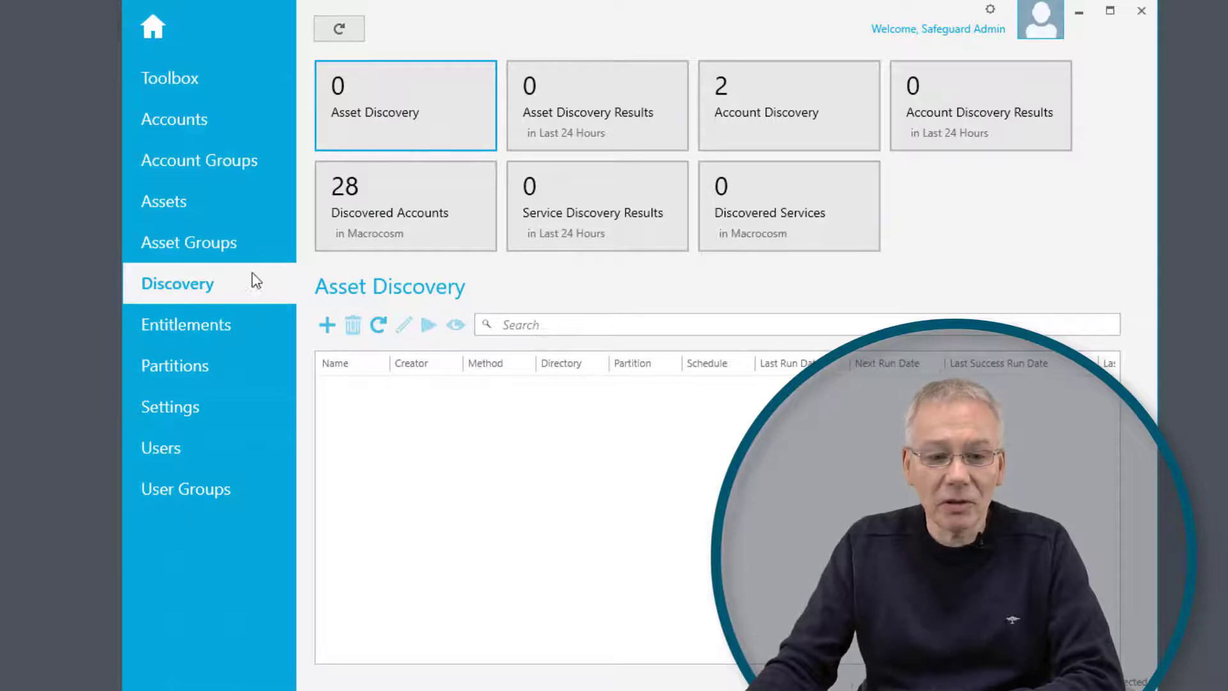
pyautogui.click(479, 207)
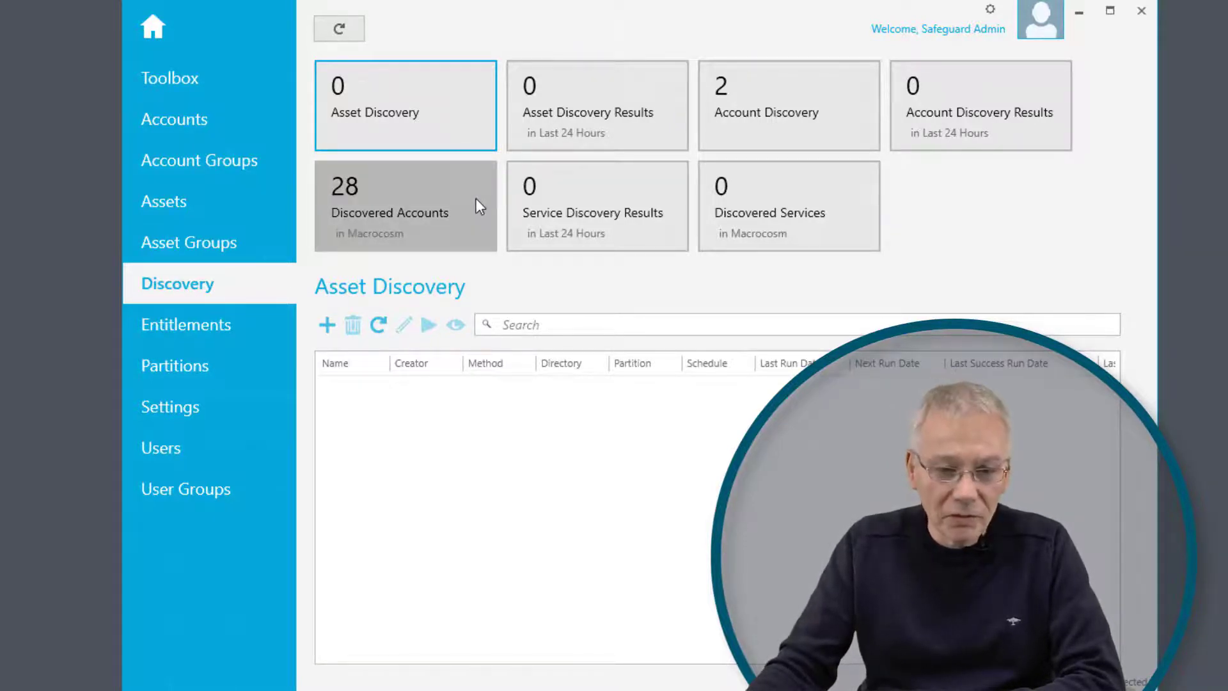
pyautogui.click(427, 110)
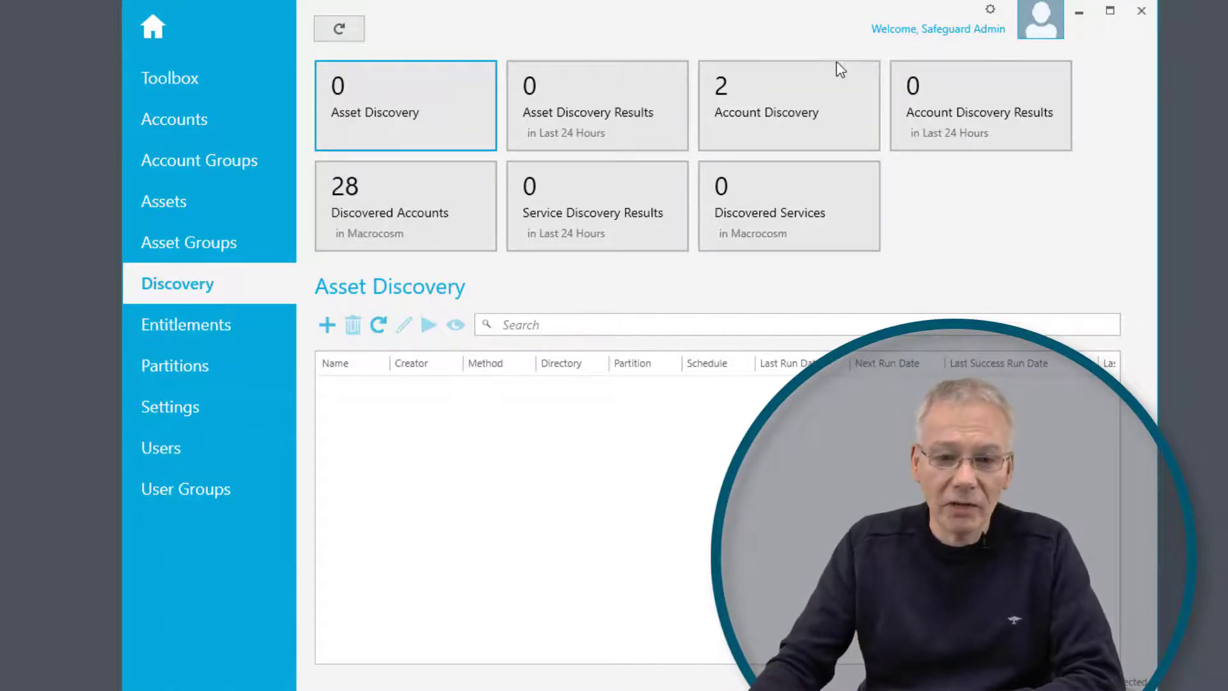
pyautogui.click(825, 107)
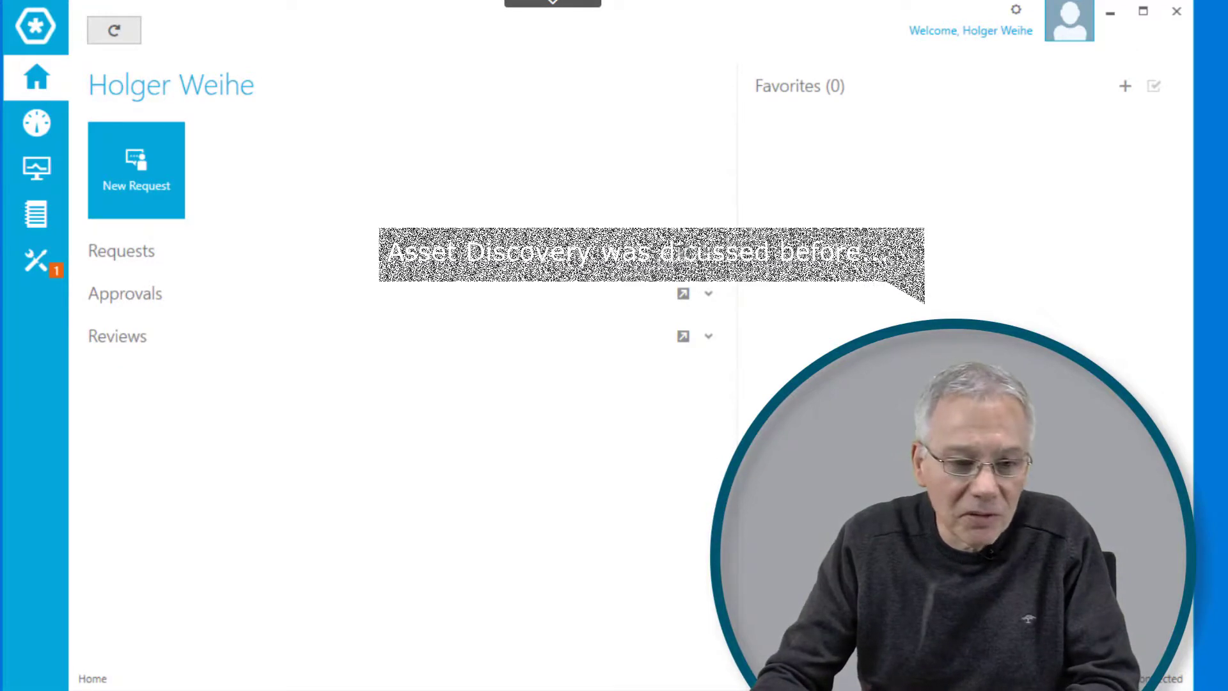
# Step: Go to Toolbox > Assets to list example.demo and member.example.demo
pyautogui.click(24, 260)
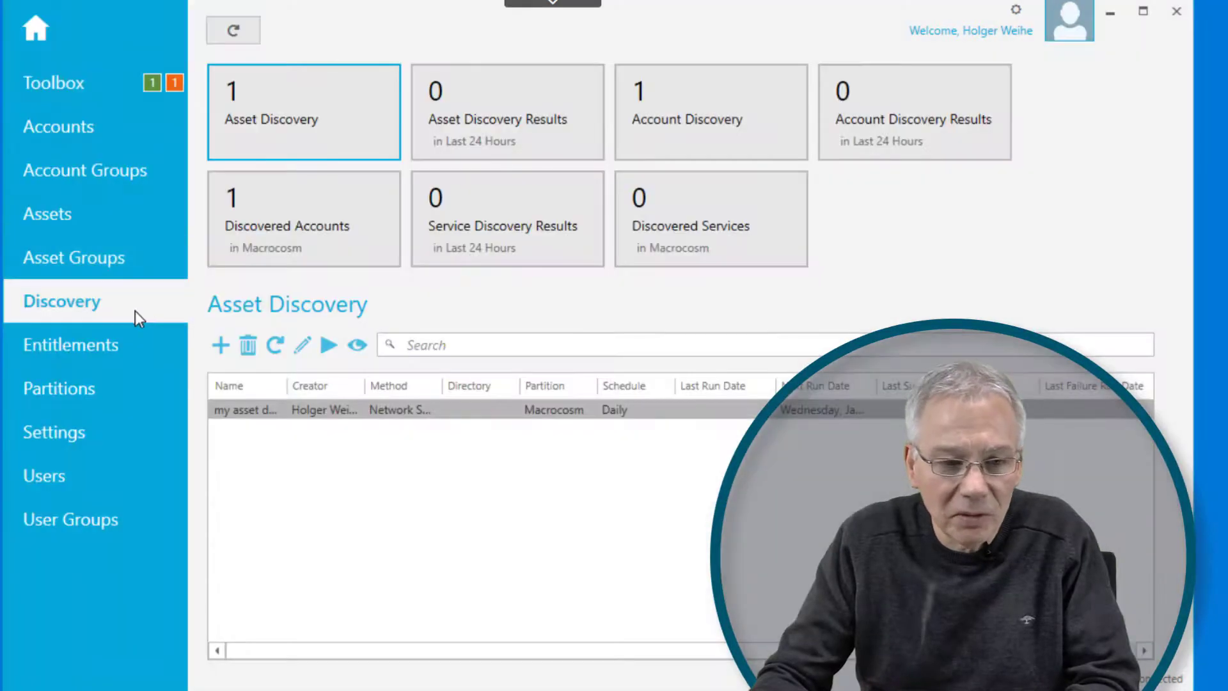
pyautogui.click(56, 215)
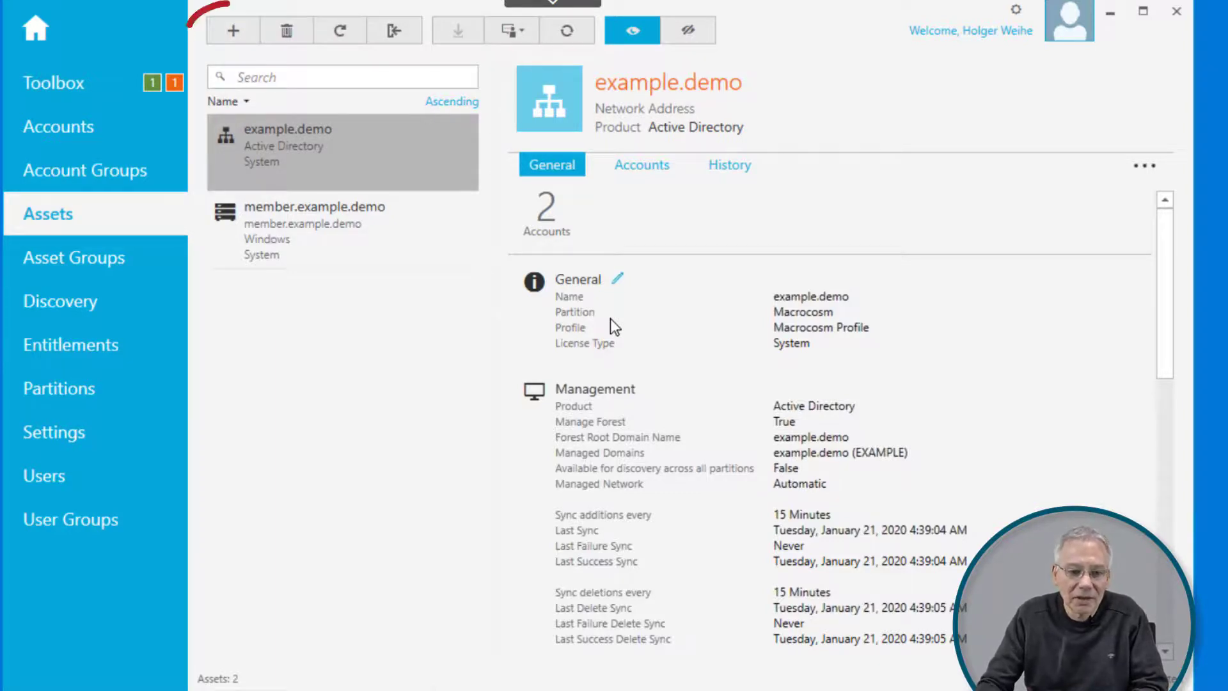
# Step: Add a new asset and name it 'my asset'
pyautogui.click(235, 32)
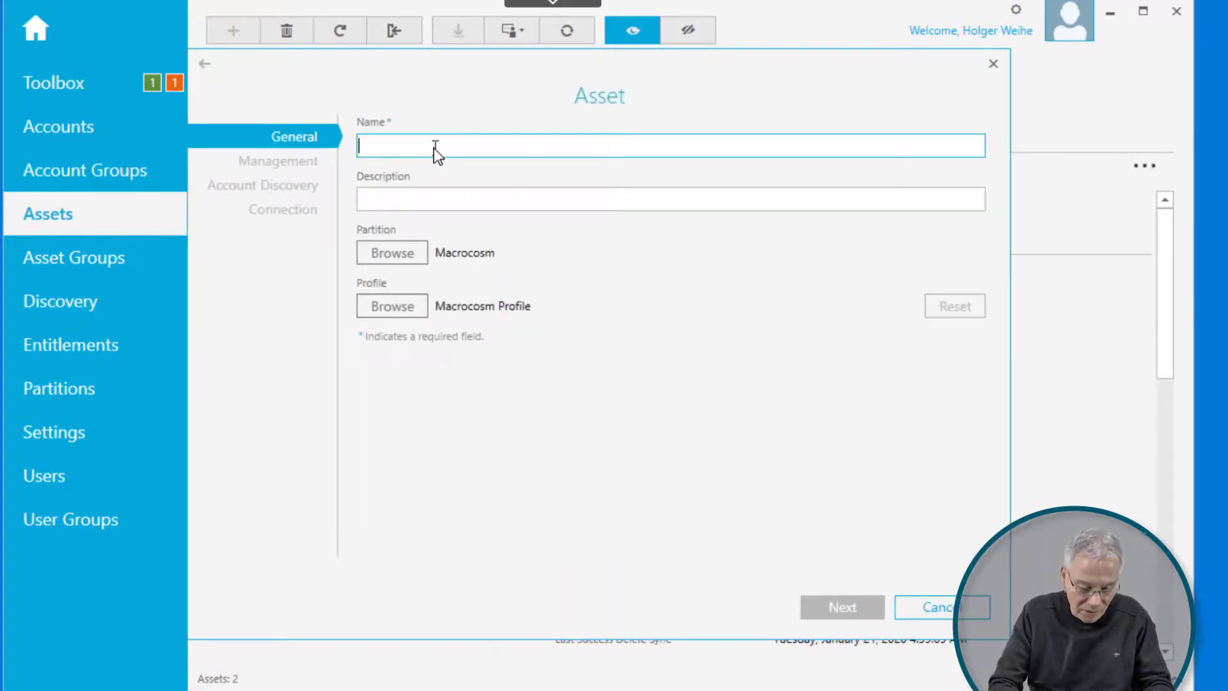
pyautogui.write('my asset')
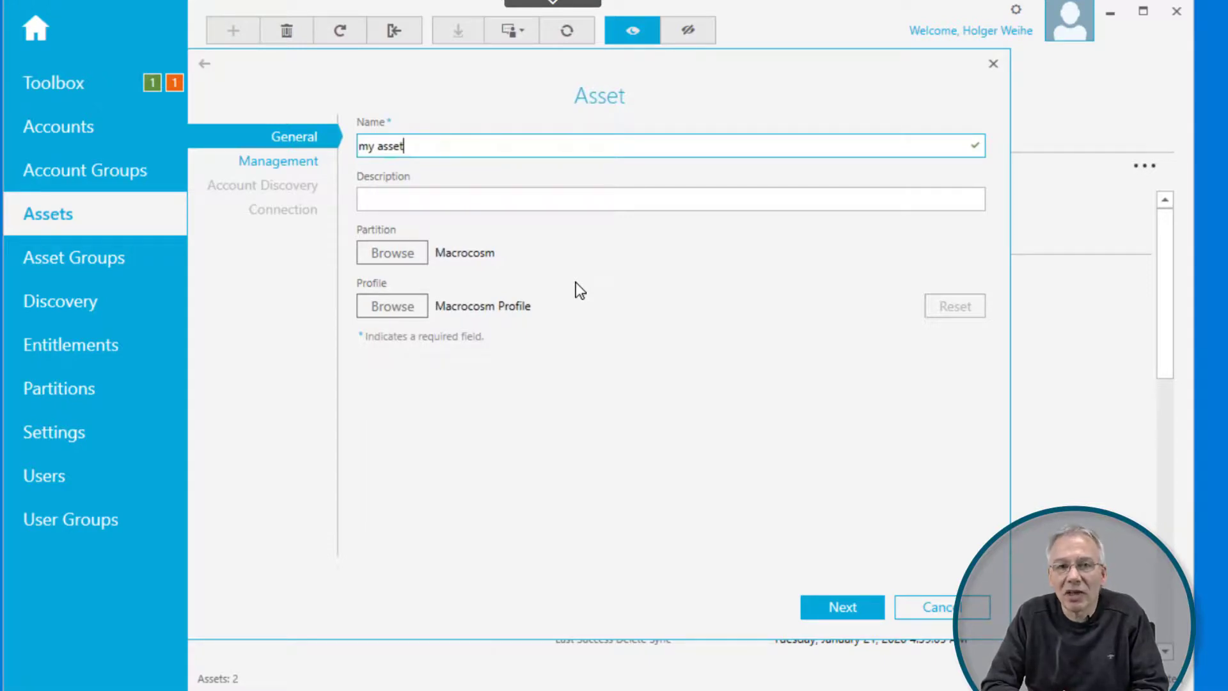
# Step: Move to the asset's Management step and browse the Product type list
pyautogui.click(842, 611)
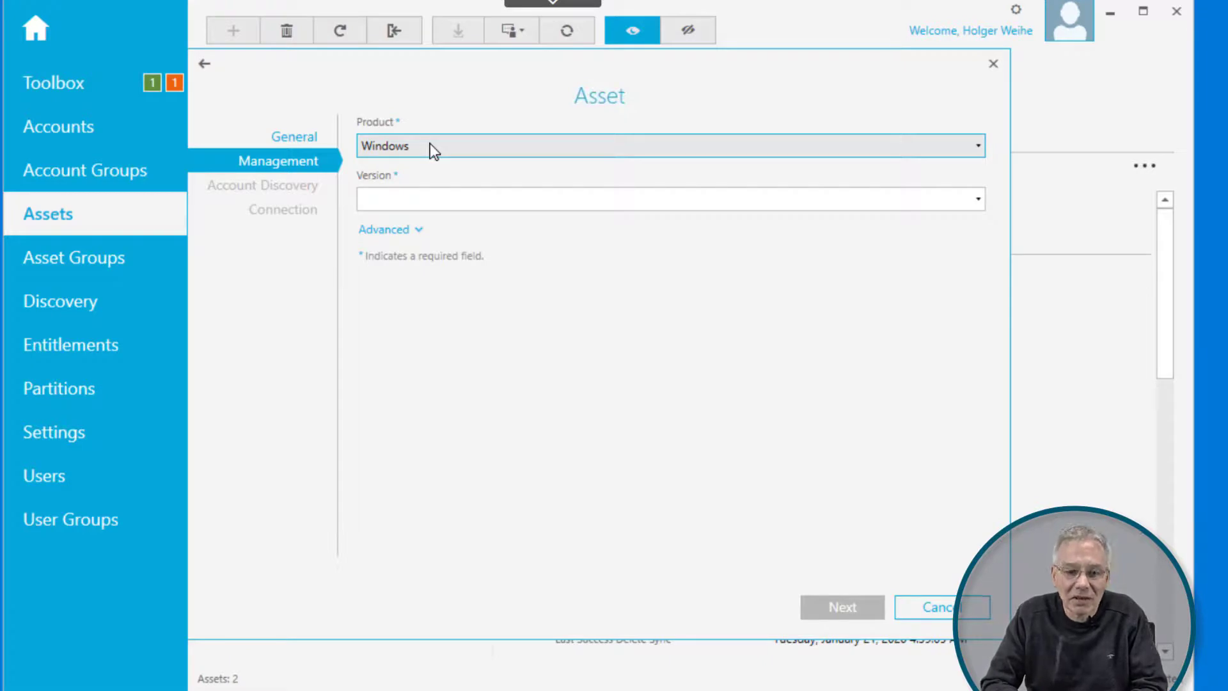
pyautogui.click(431, 145)
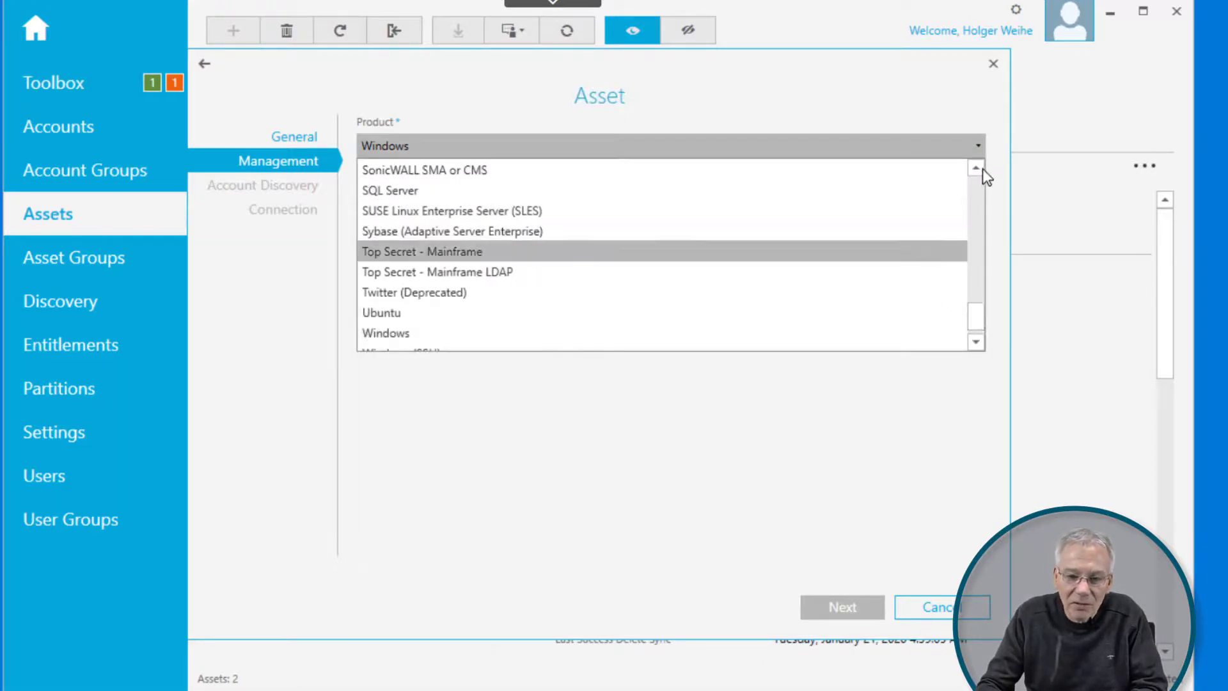
pyautogui.moveTo(978, 323); pyautogui.dragTo(969, 163)
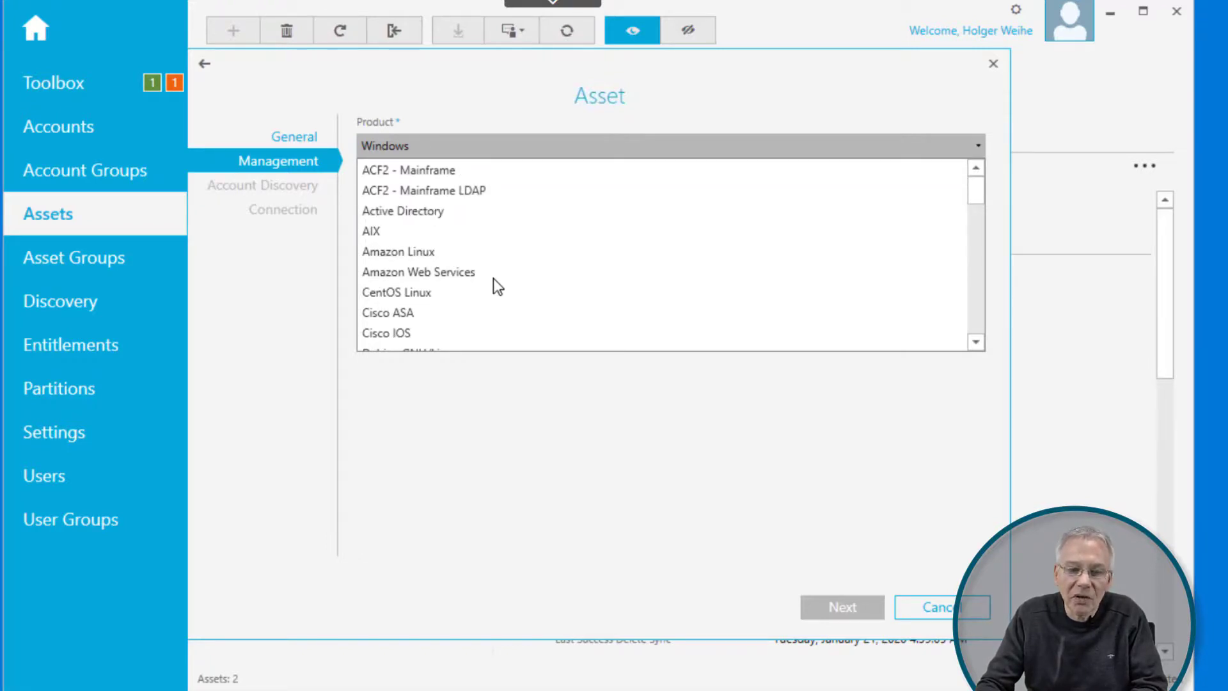
pyautogui.scroll(-1, 550, 307)
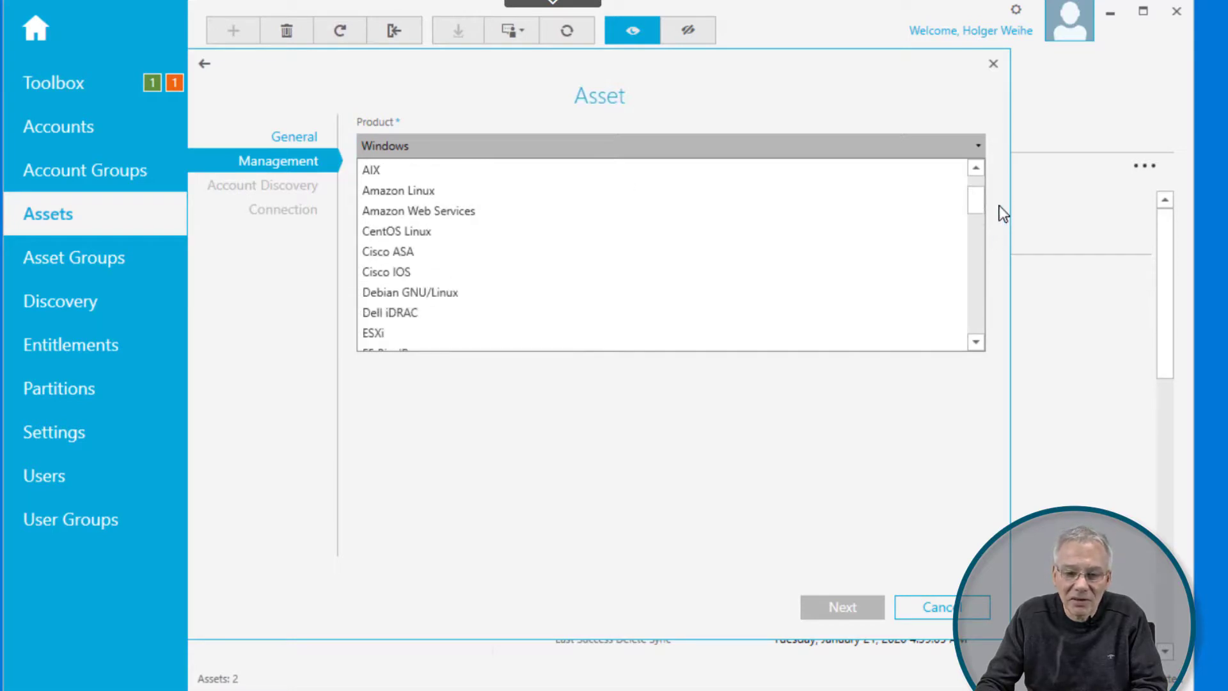
pyautogui.moveTo(977, 198); pyautogui.dragTo(833, 227)
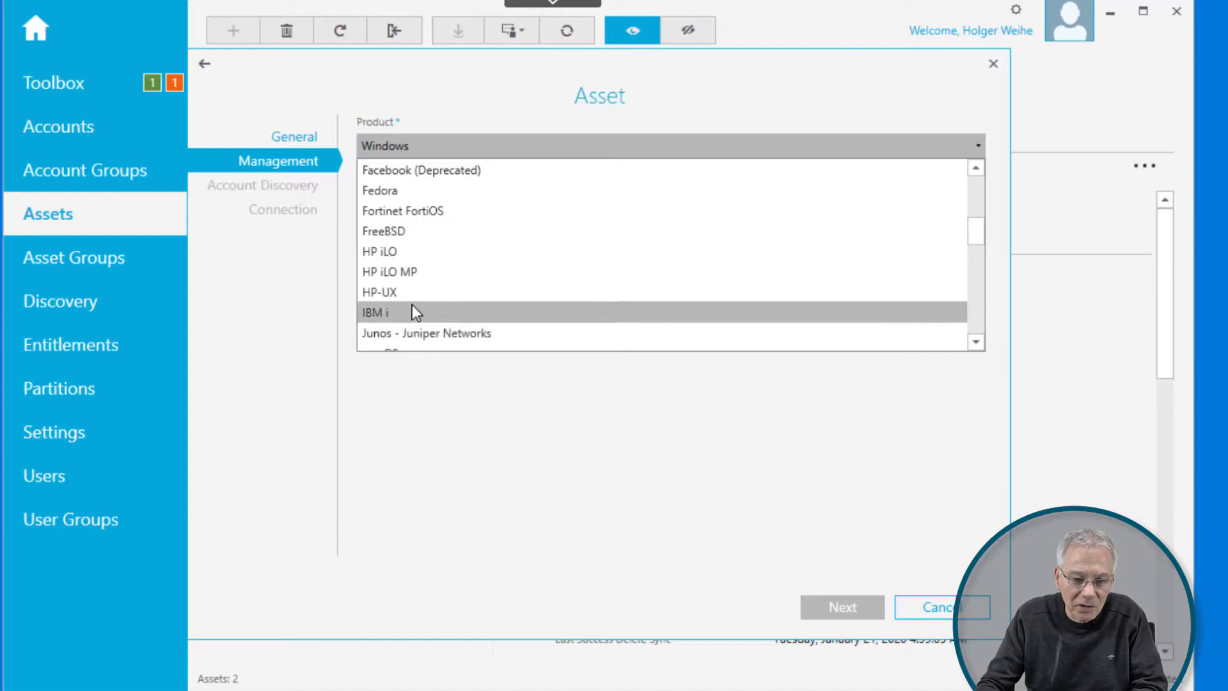
pyautogui.scroll(4, 412, 312)
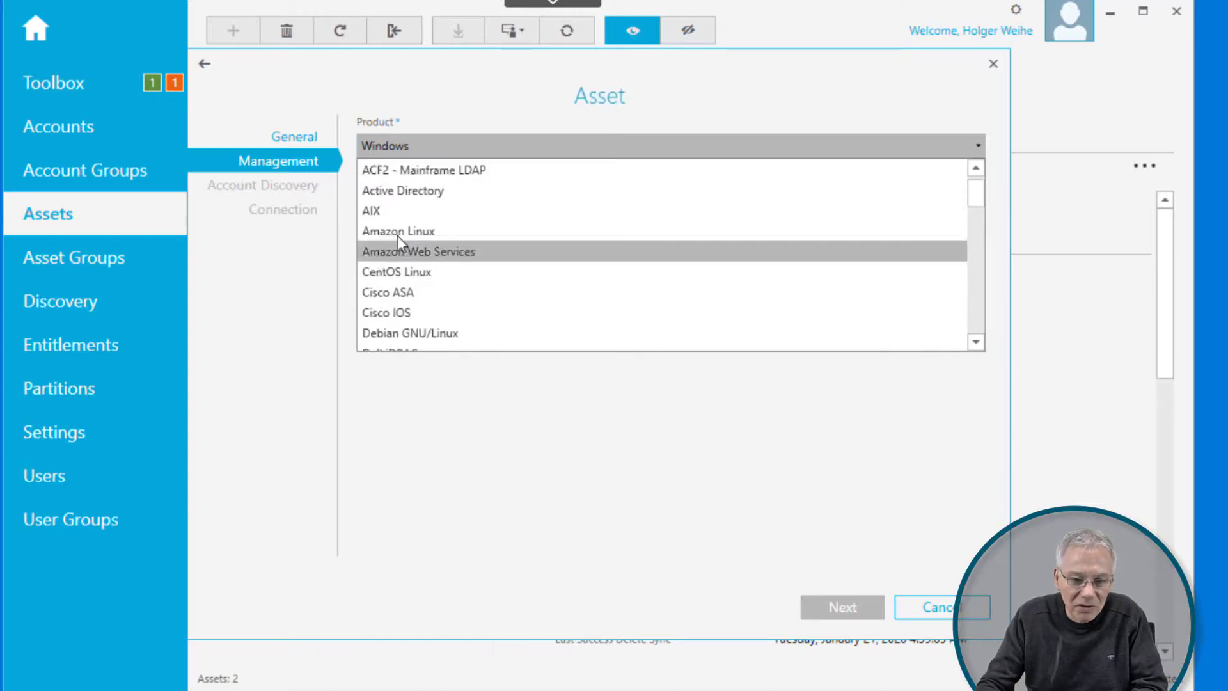
pyautogui.scroll(-3, 406, 312)
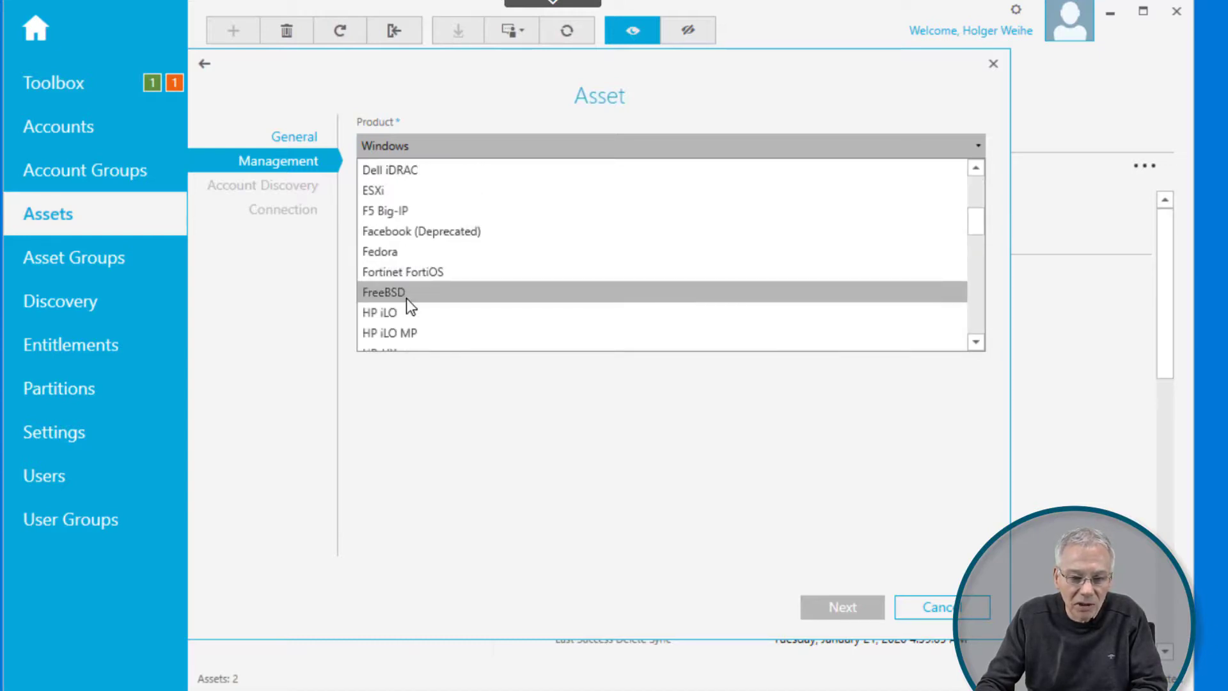
pyautogui.scroll(-3, 406, 310)
pyautogui.scroll(-2, 409, 307)
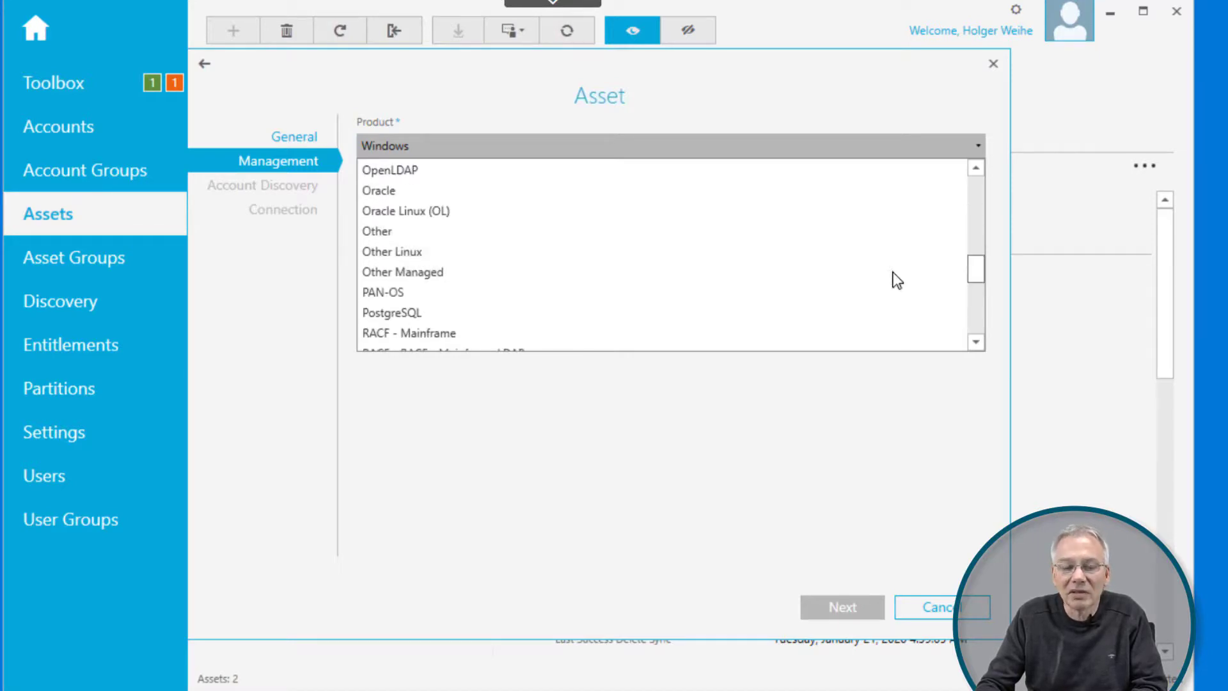
# Step: Set the product to Other with network address 10.0.0.10 and continue
pyautogui.click(384, 230)
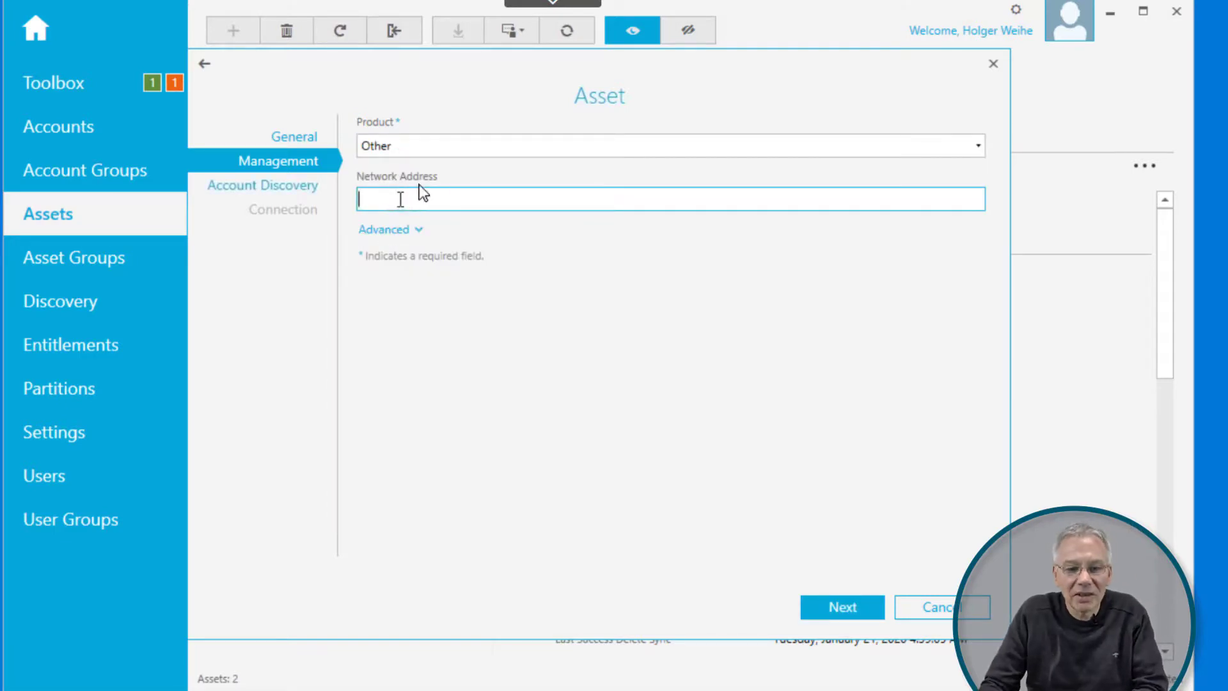
pyautogui.click(972, 149)
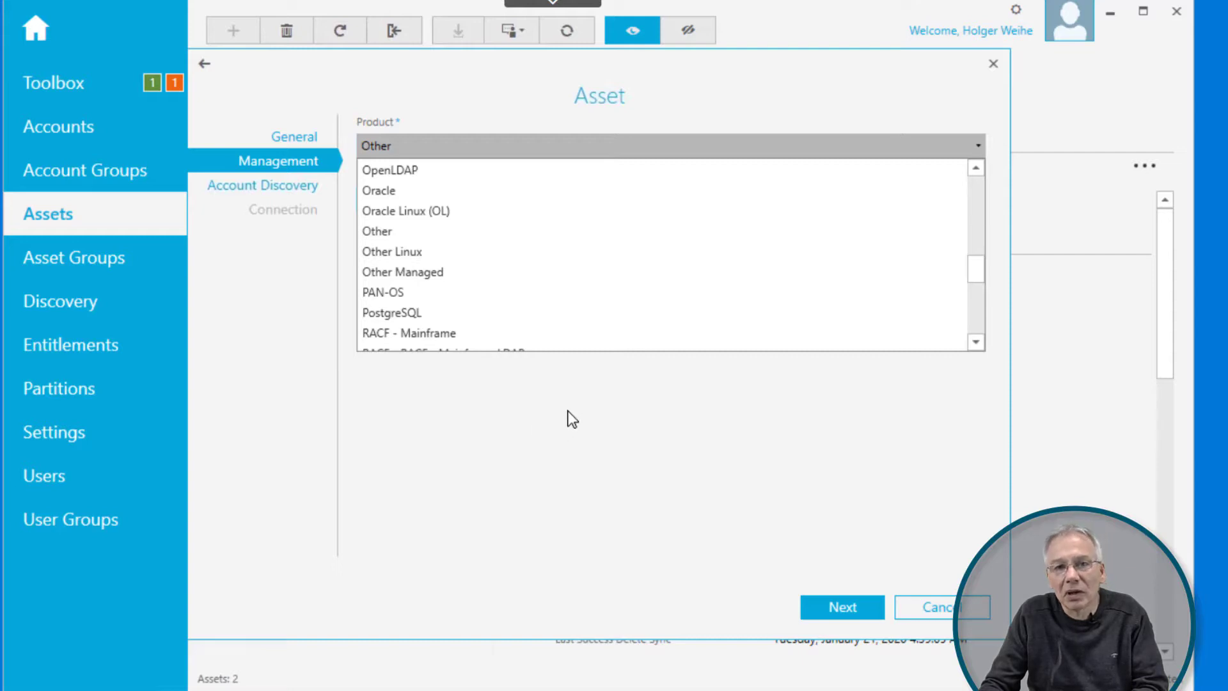
pyautogui.click(668, 406)
pyautogui.click(371, 199)
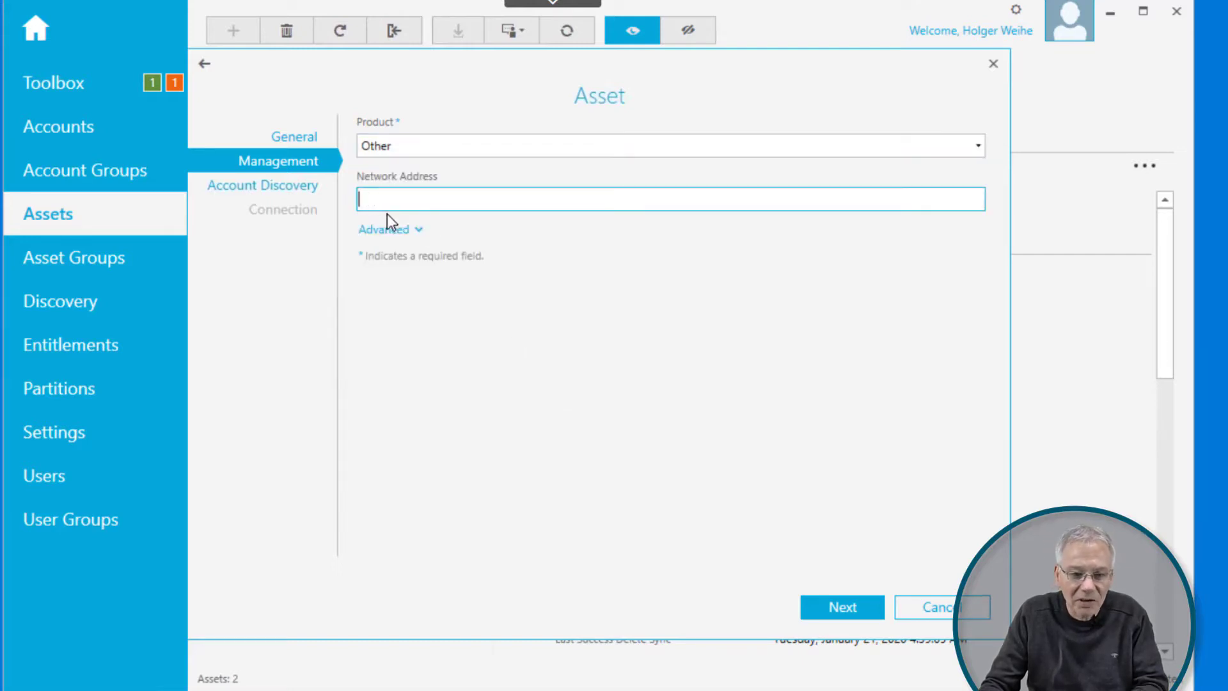
pyautogui.write('10.0.0.10')
pyautogui.click(832, 604)
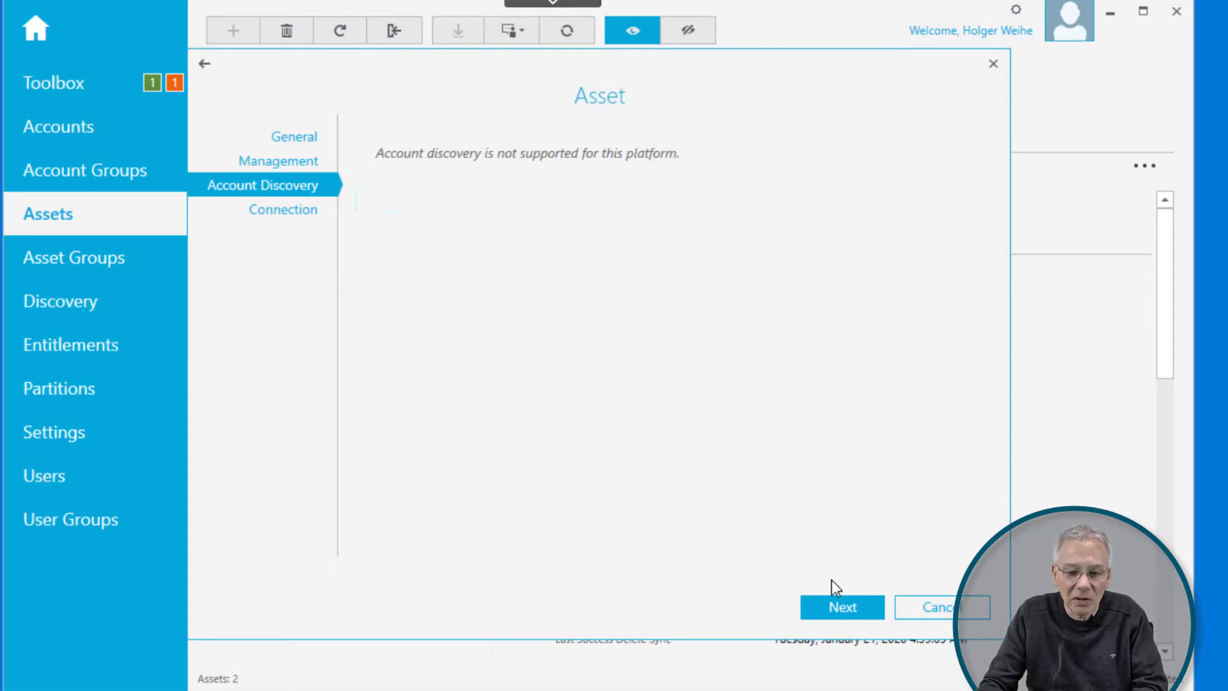
# Step: Move past Account Discovery to the Connection page, where authentication is None for manual management
pyautogui.click(819, 601)
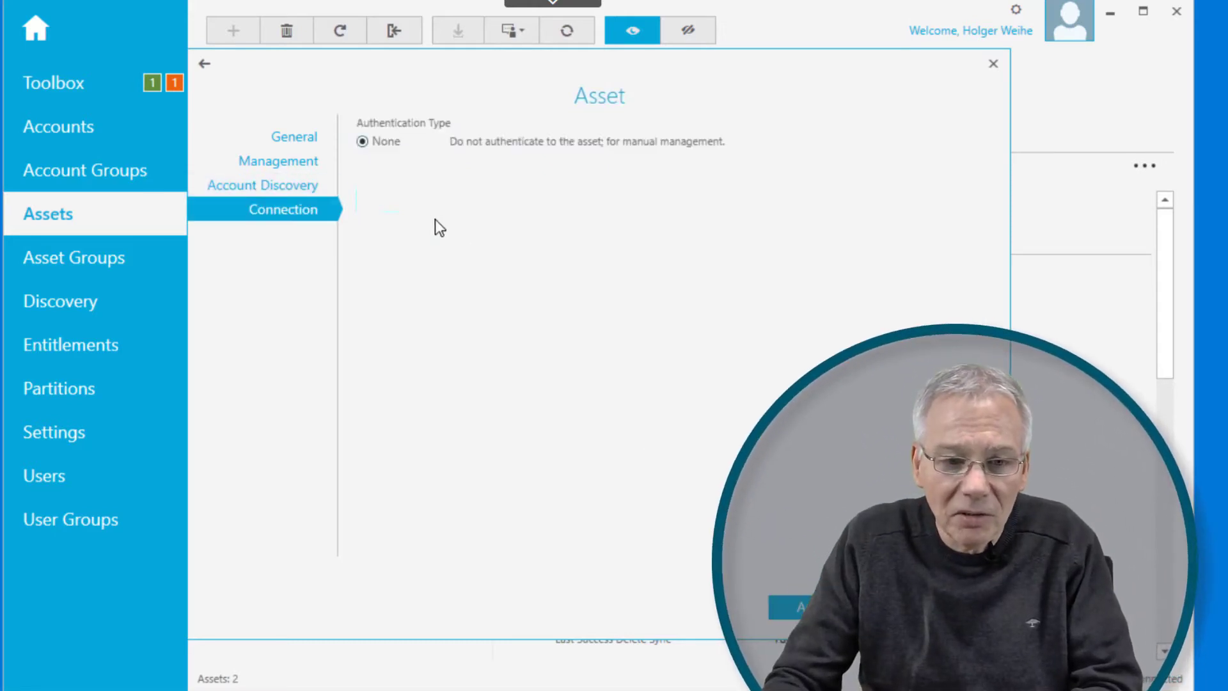